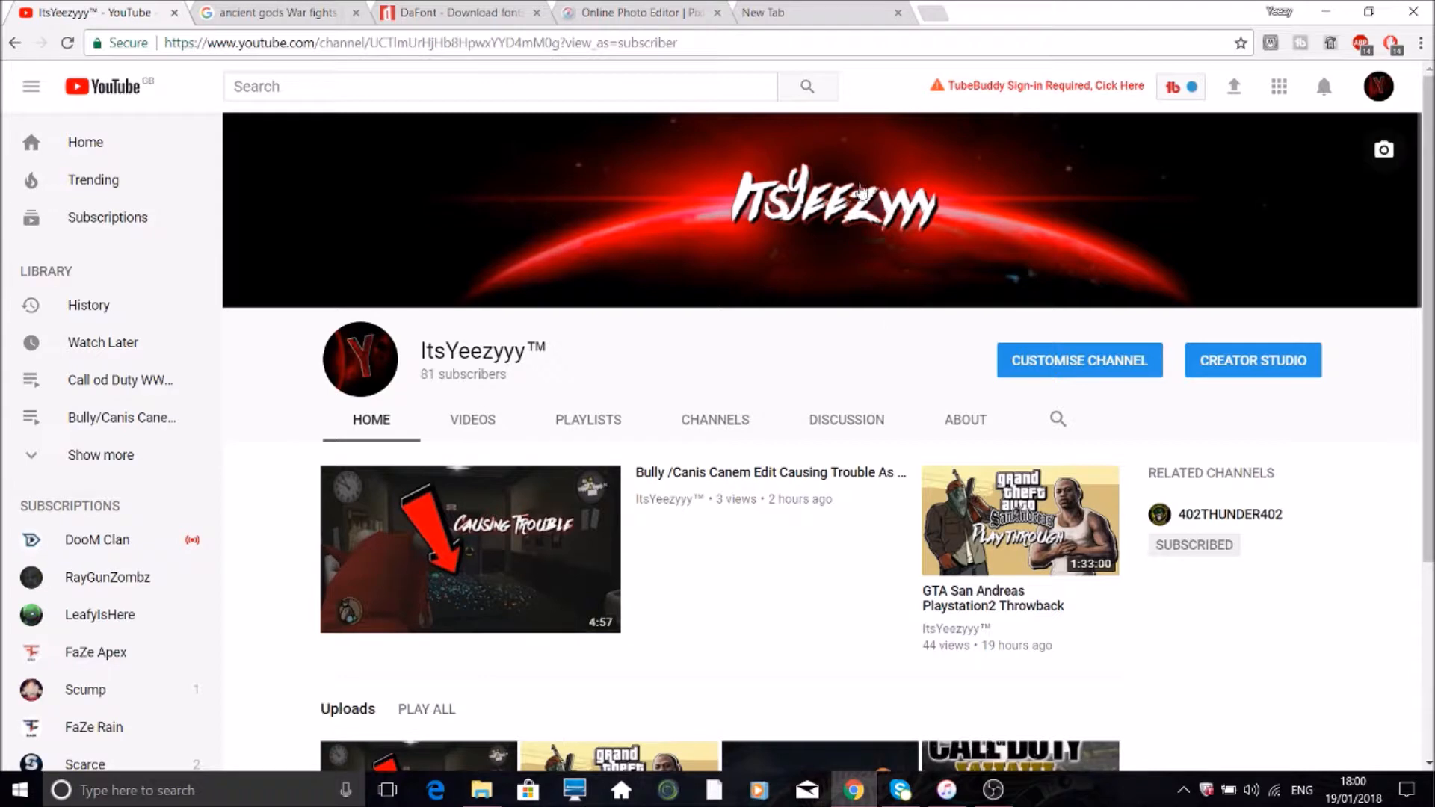
Step: Switch to the Pixlr editor and create a new transparent image 2560 pixels wide and 1440 pixels high
click(592, 12)
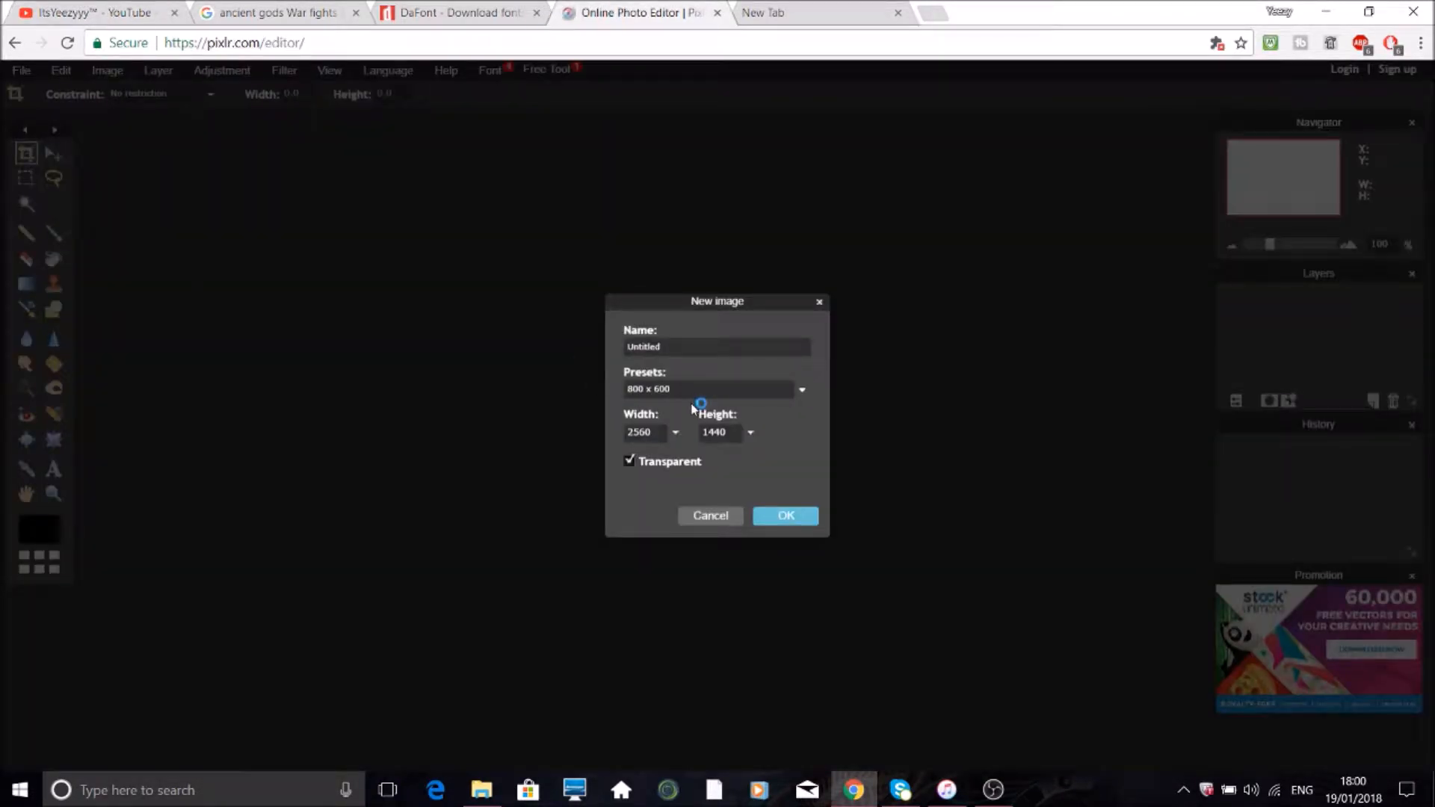
drag(335, 43, 219, 52)
click(219, 51)
double_click(657, 434)
click(659, 435)
drag(729, 432, 702, 432)
click(786, 516)
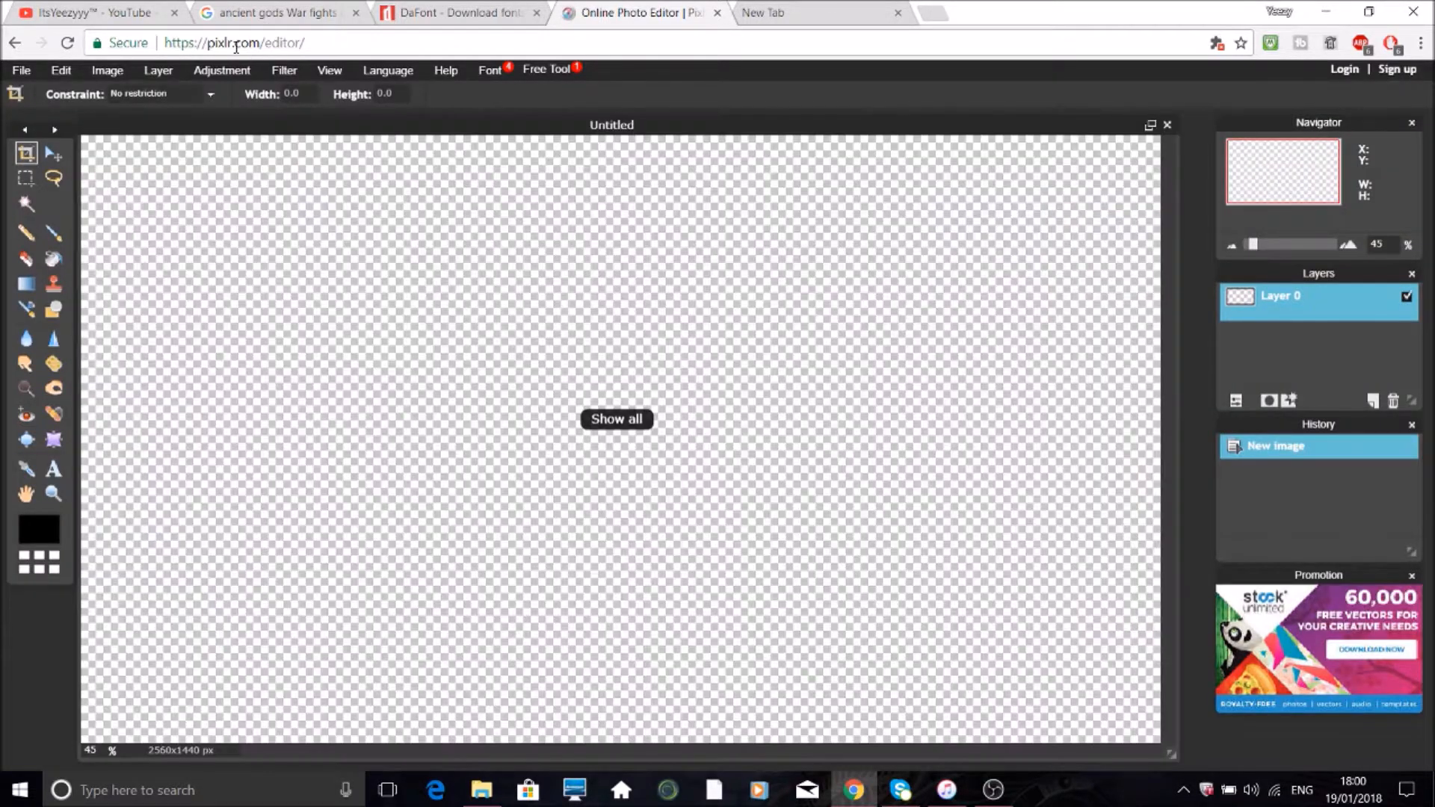
Step: Open the 2560 x 1440 channel art template PNG from the Pictures folder as a new layer
click(222, 70)
mouse_move(157, 72)
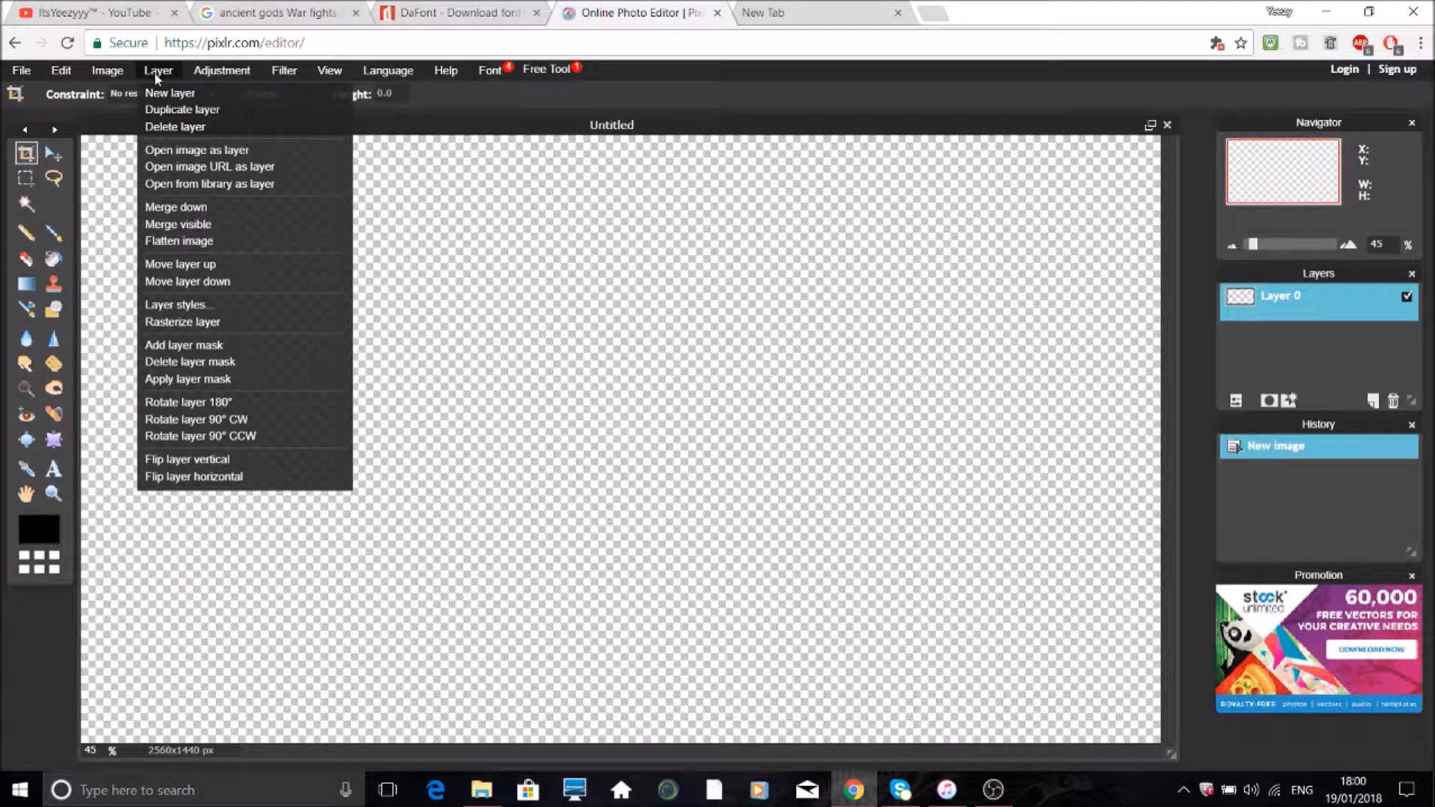
click(196, 148)
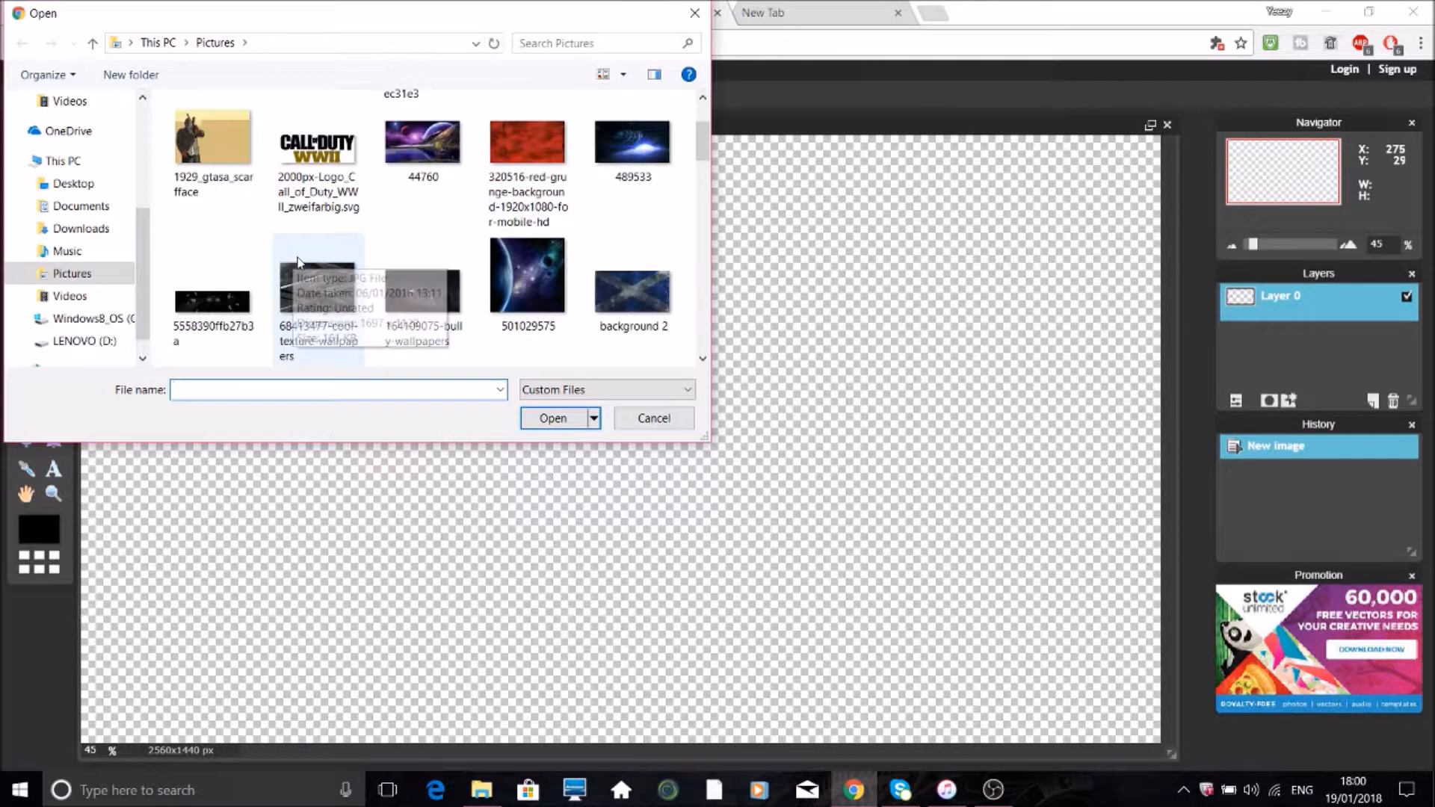
scroll(395, 288, down, 1)
scroll(395, 288, down, 1)
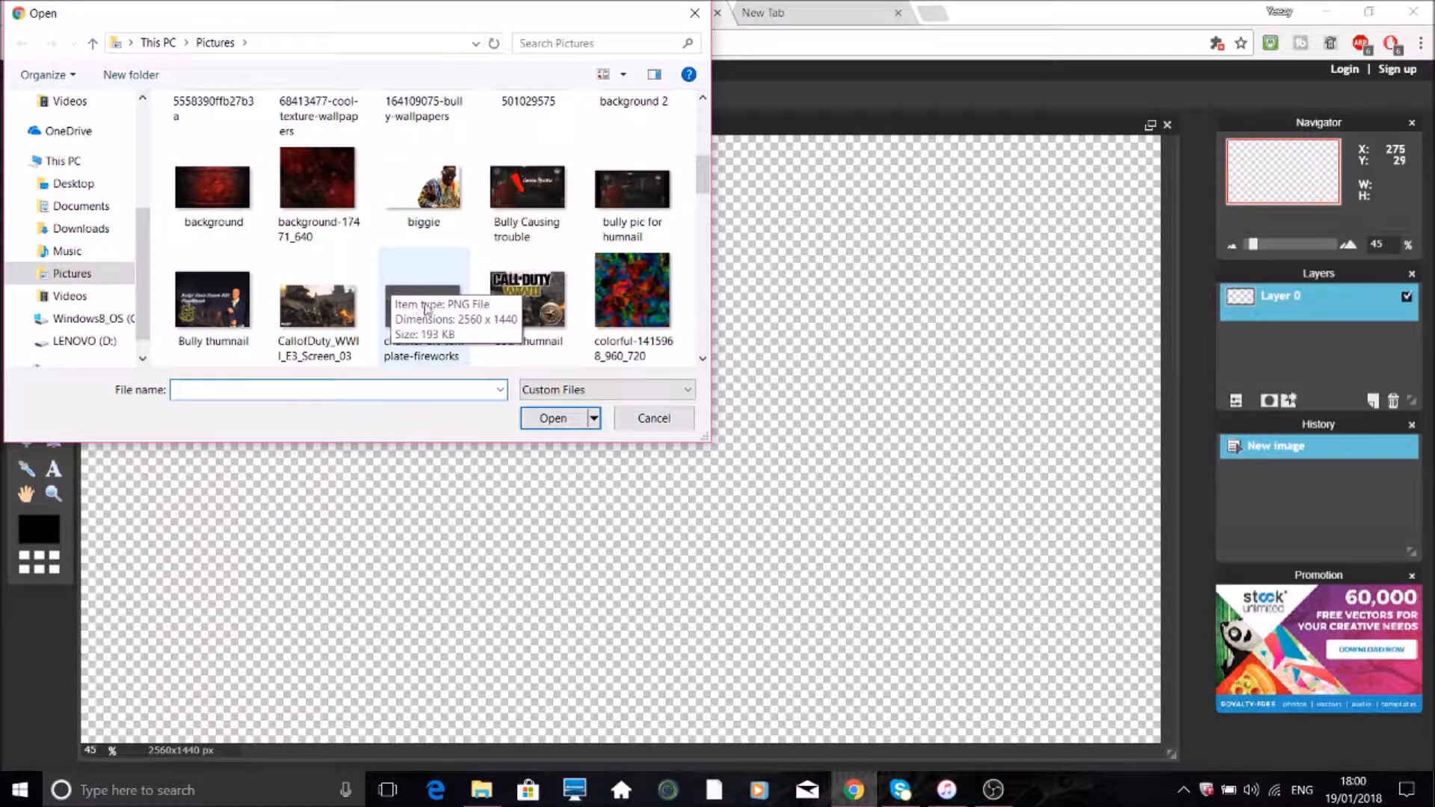
double_click(450, 332)
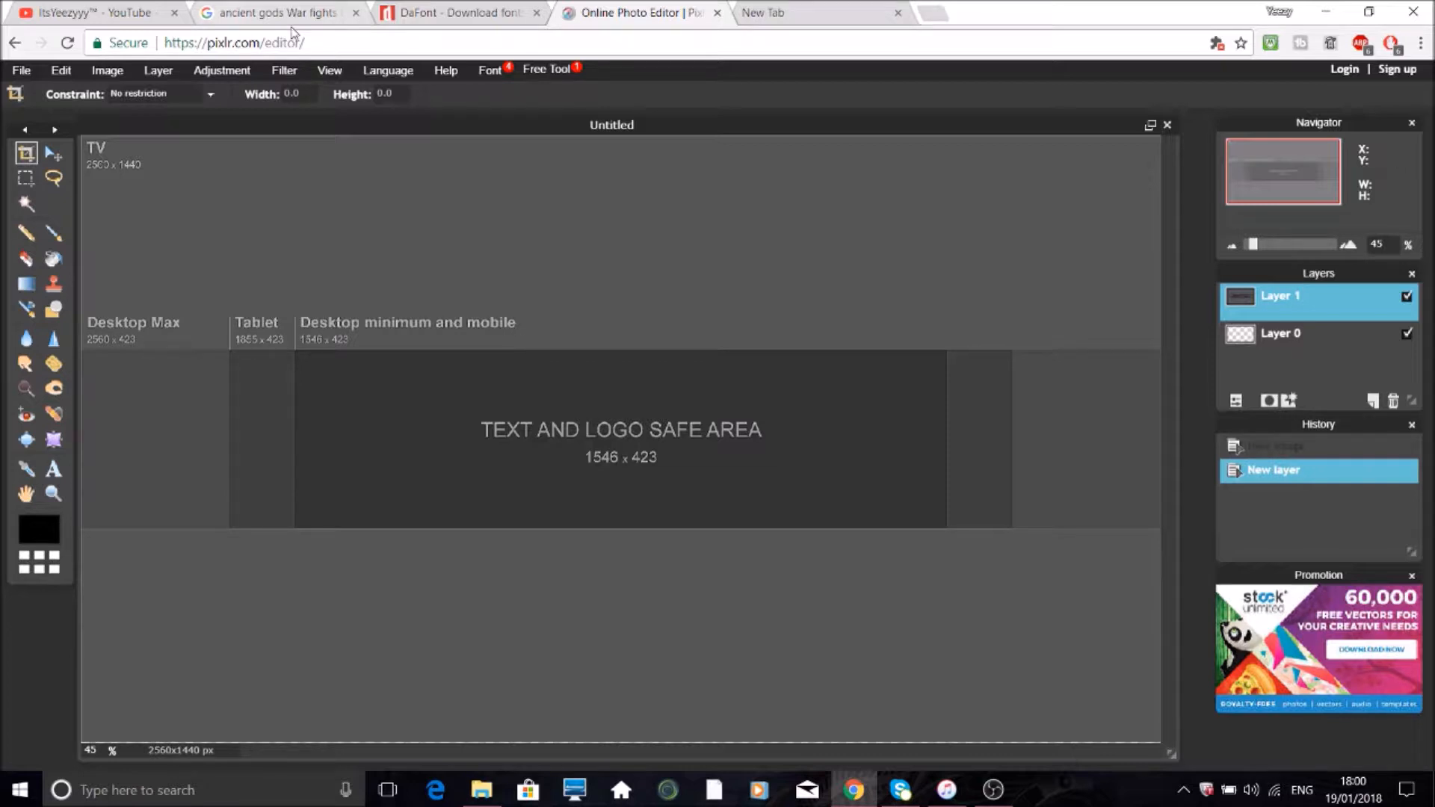
Step: Check the existing YouTube channel banner, then add the text "ItsYeezyyy" at size 176 in the upper area of the Pixlr template
key(ctrl+1)
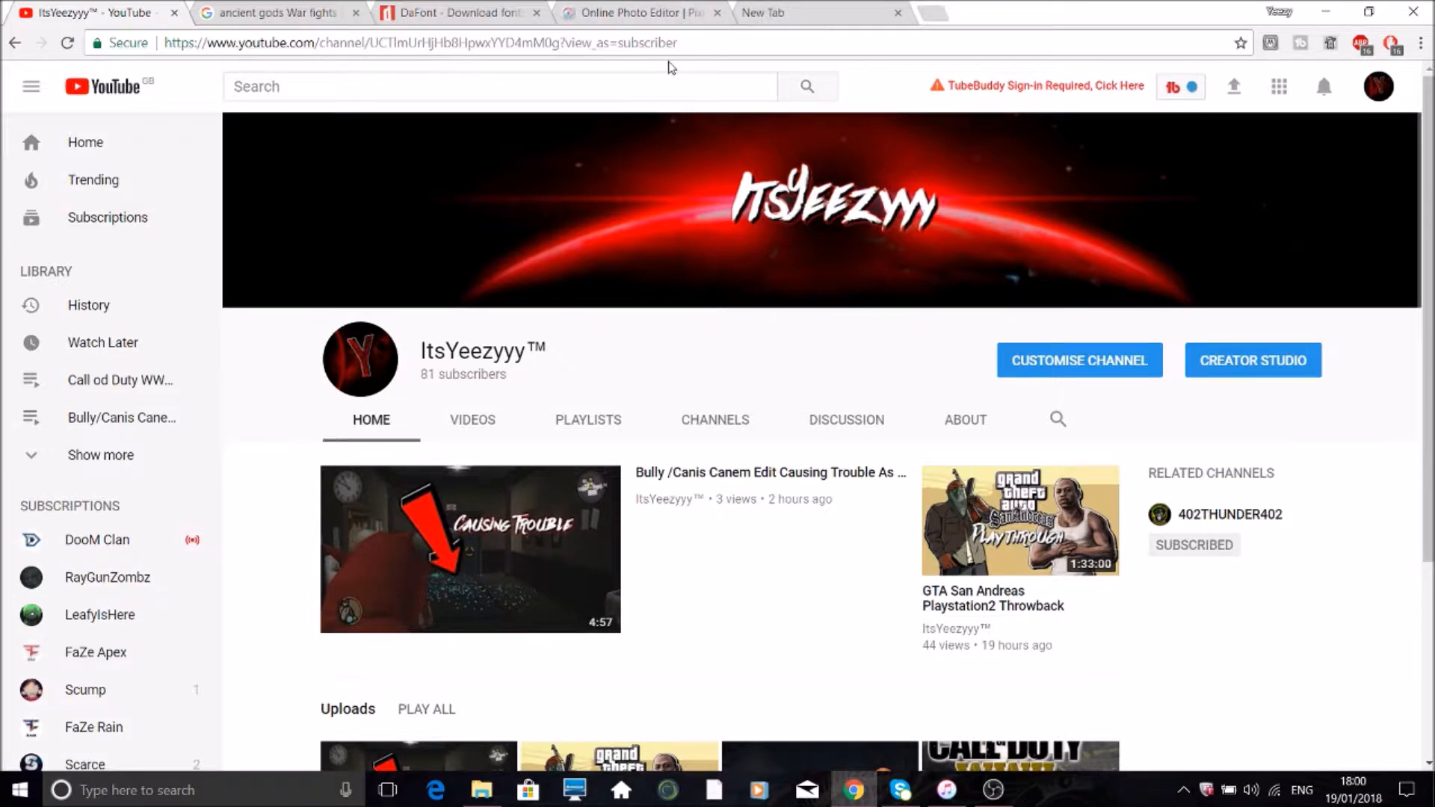
click(649, 18)
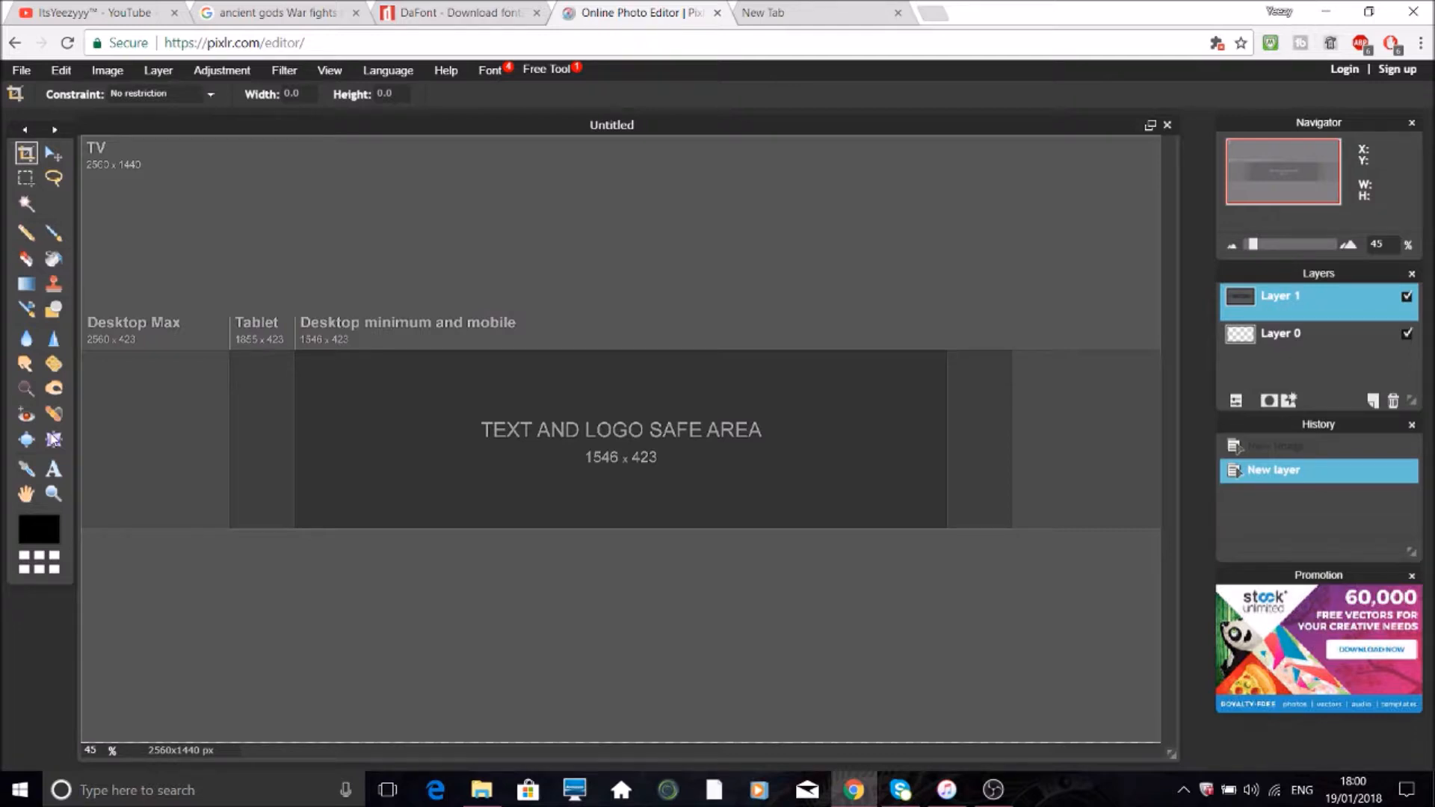
click(53, 469)
click(438, 172)
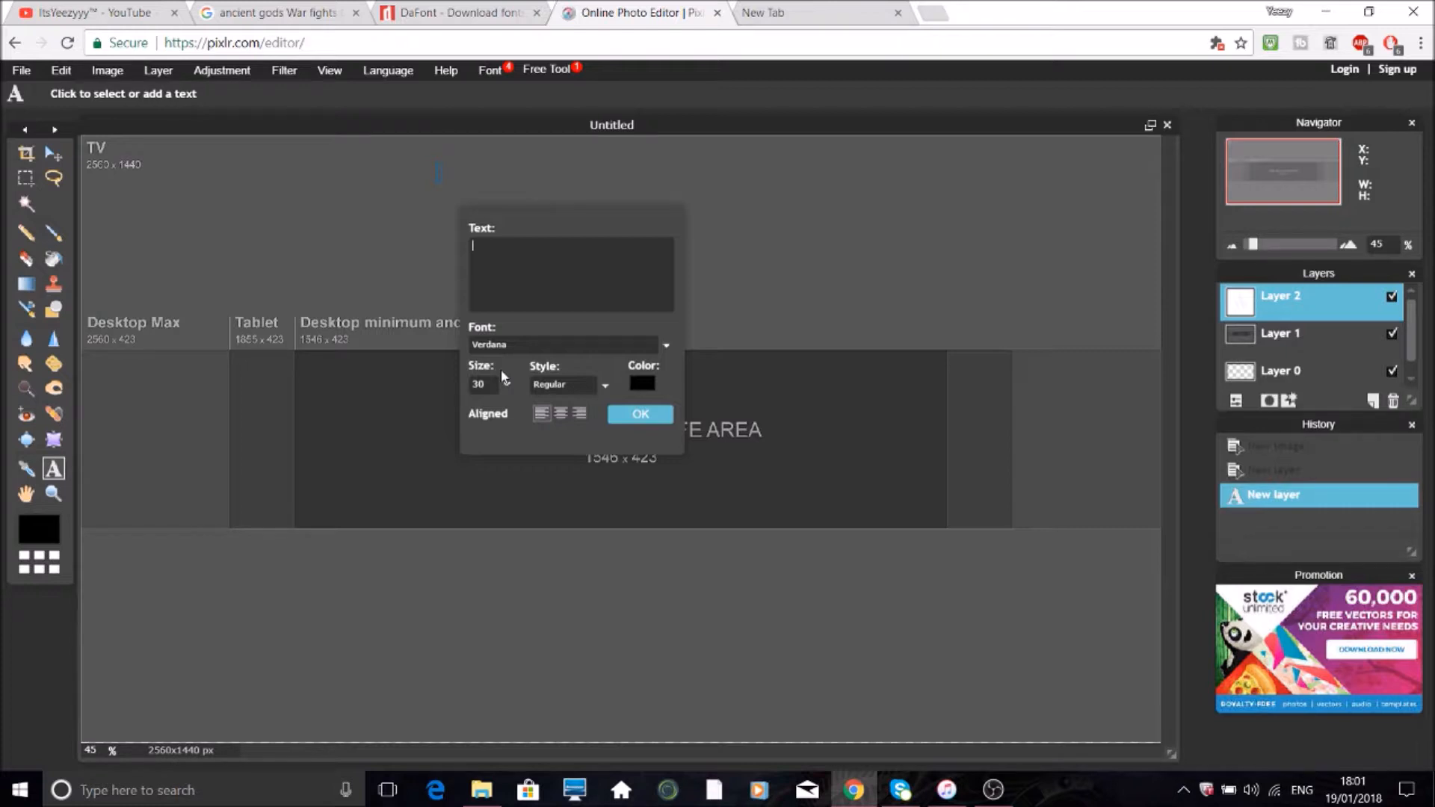
text(ItsYess)
key(BackSpace)
key(BackSpace)
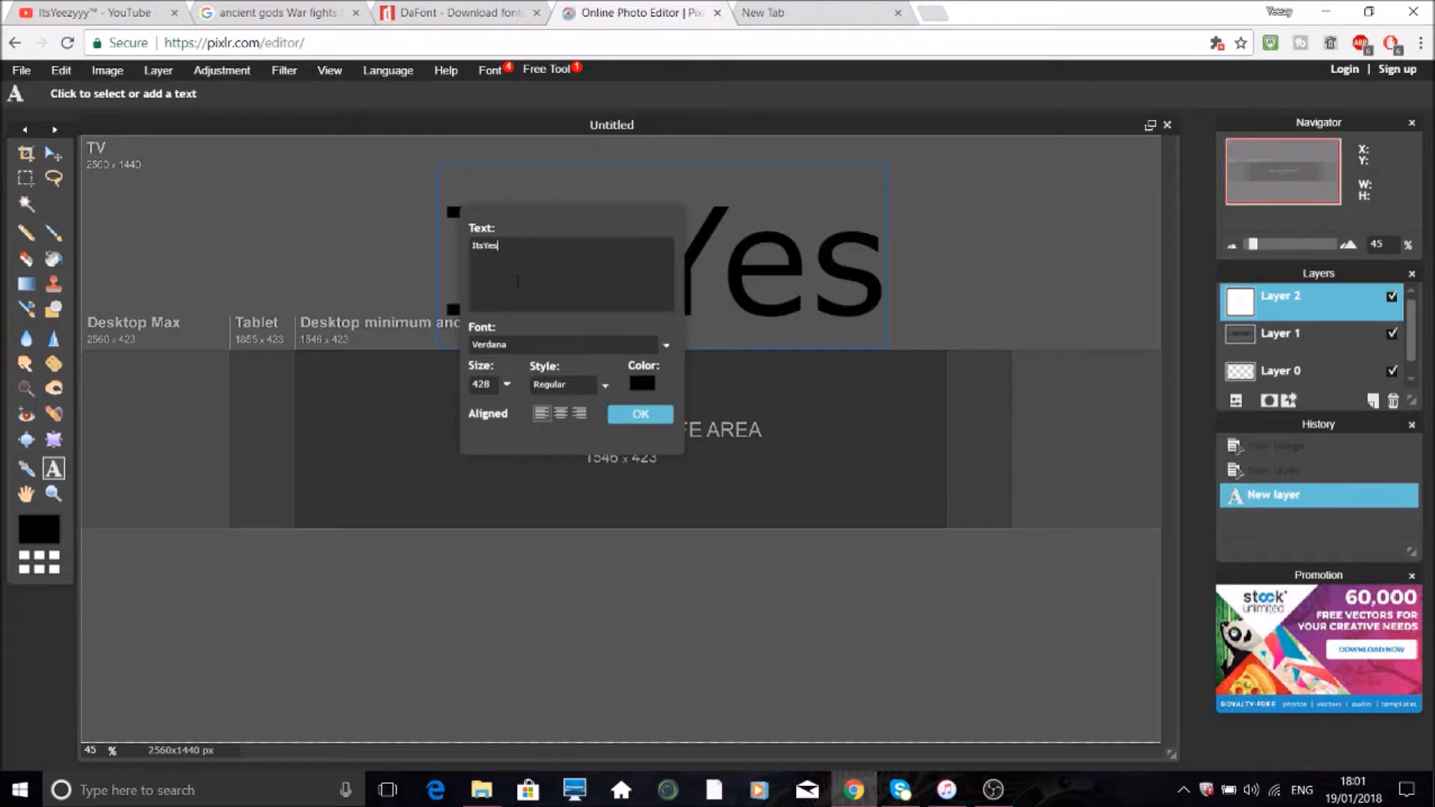
text(ezyyy)
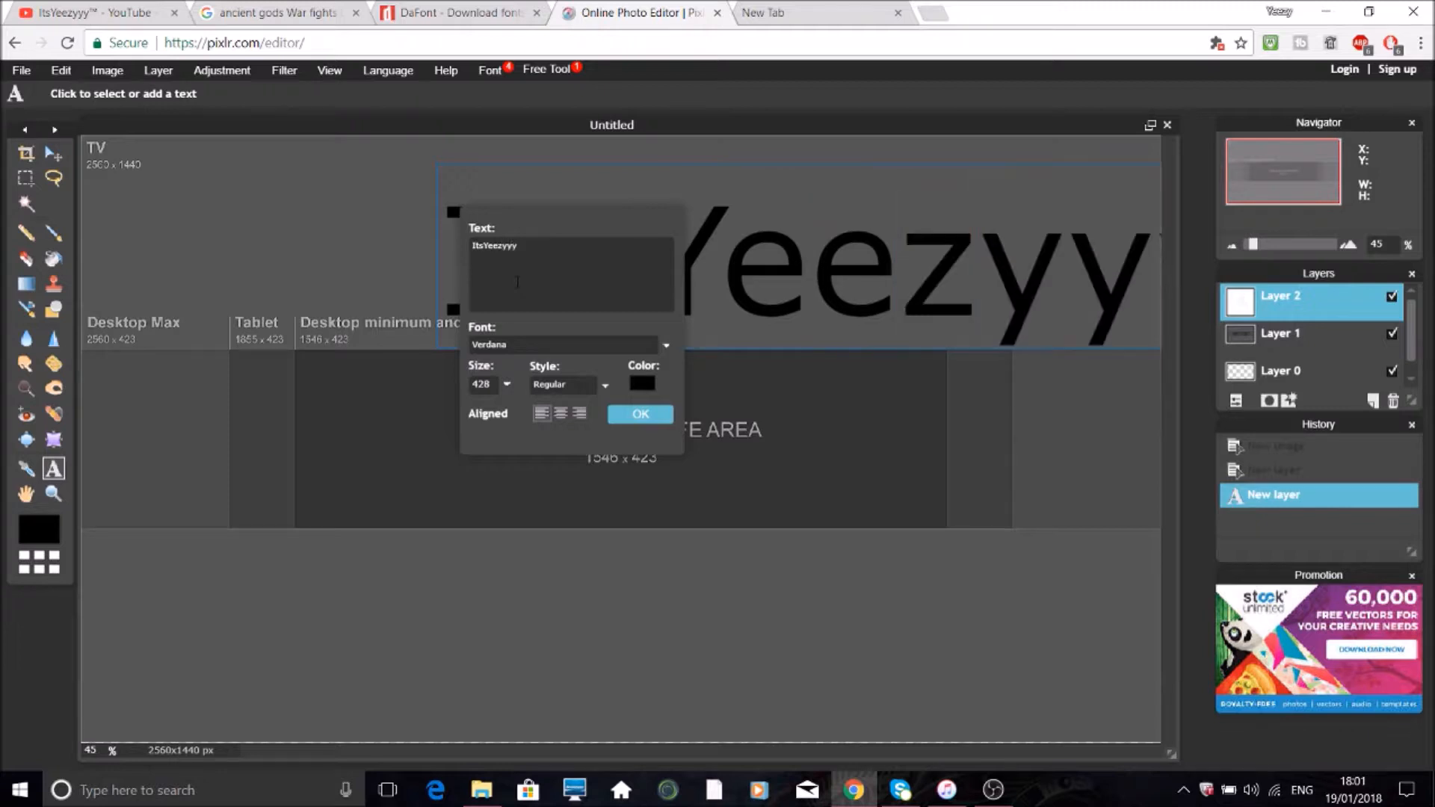
drag(507, 384, 435, 410)
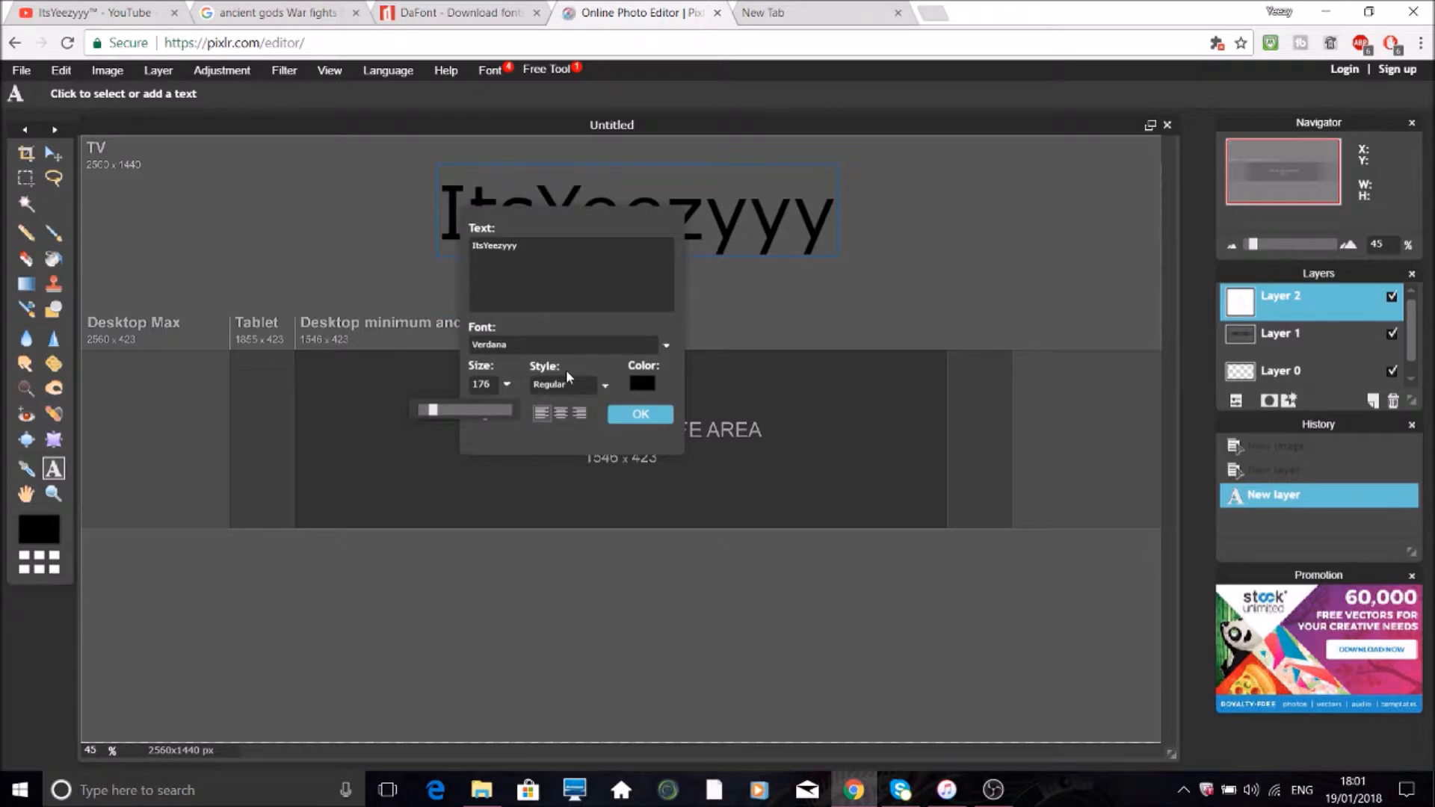
Step: Set the text's font to Againts and its colour to white (ffffff), moving the text dialog clear of the lettering
click(582, 347)
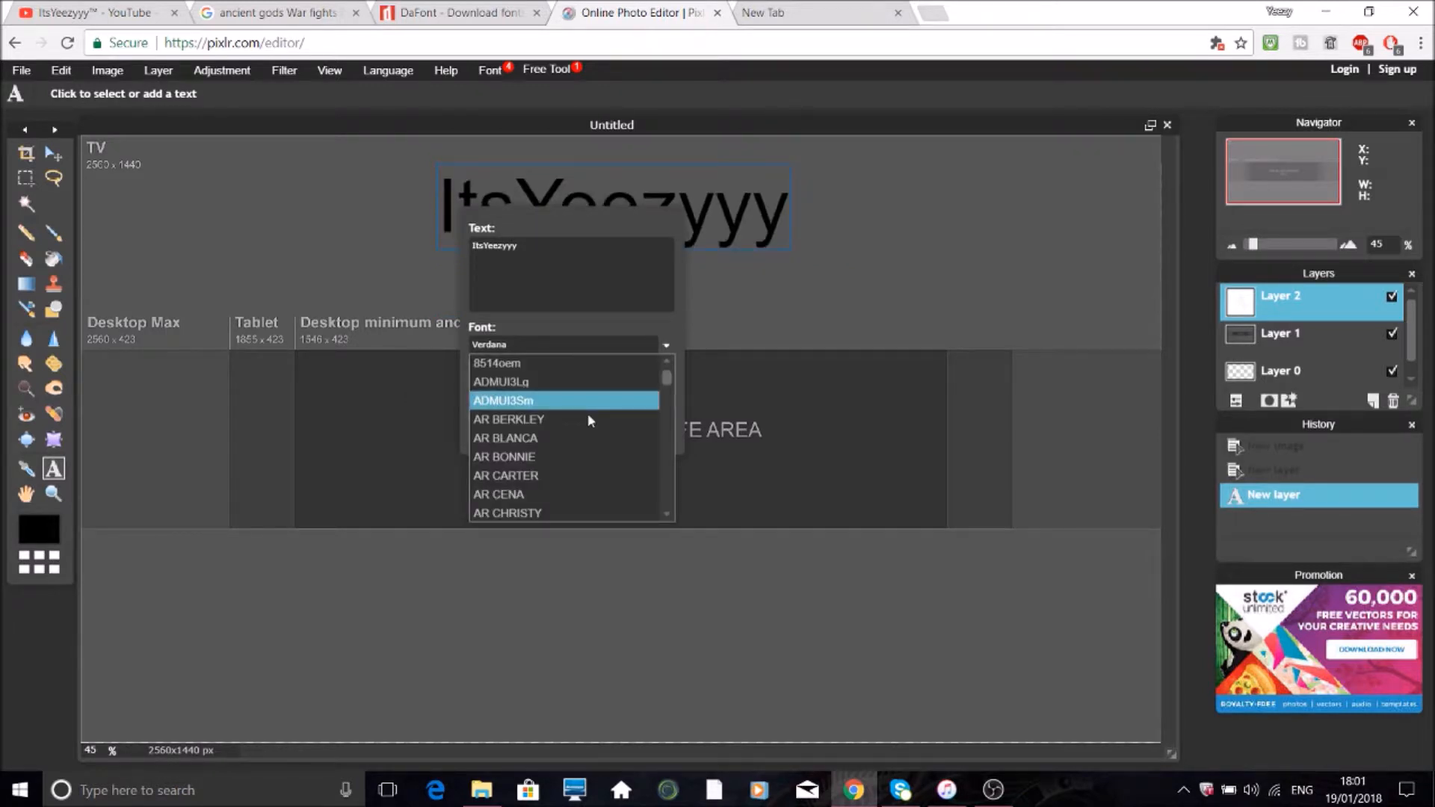
scroll(600, 471, down, 6)
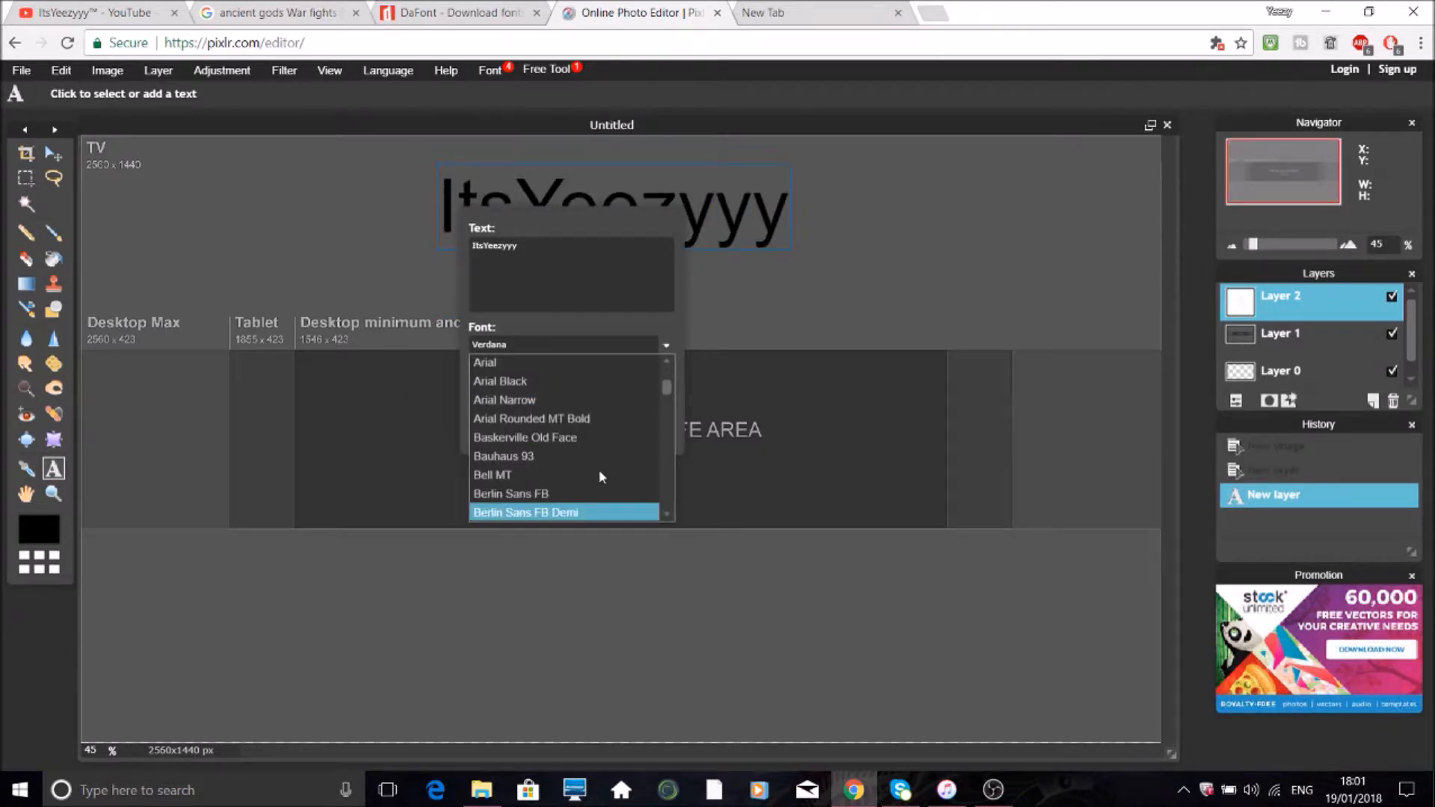
scroll(668, 390, up, 6)
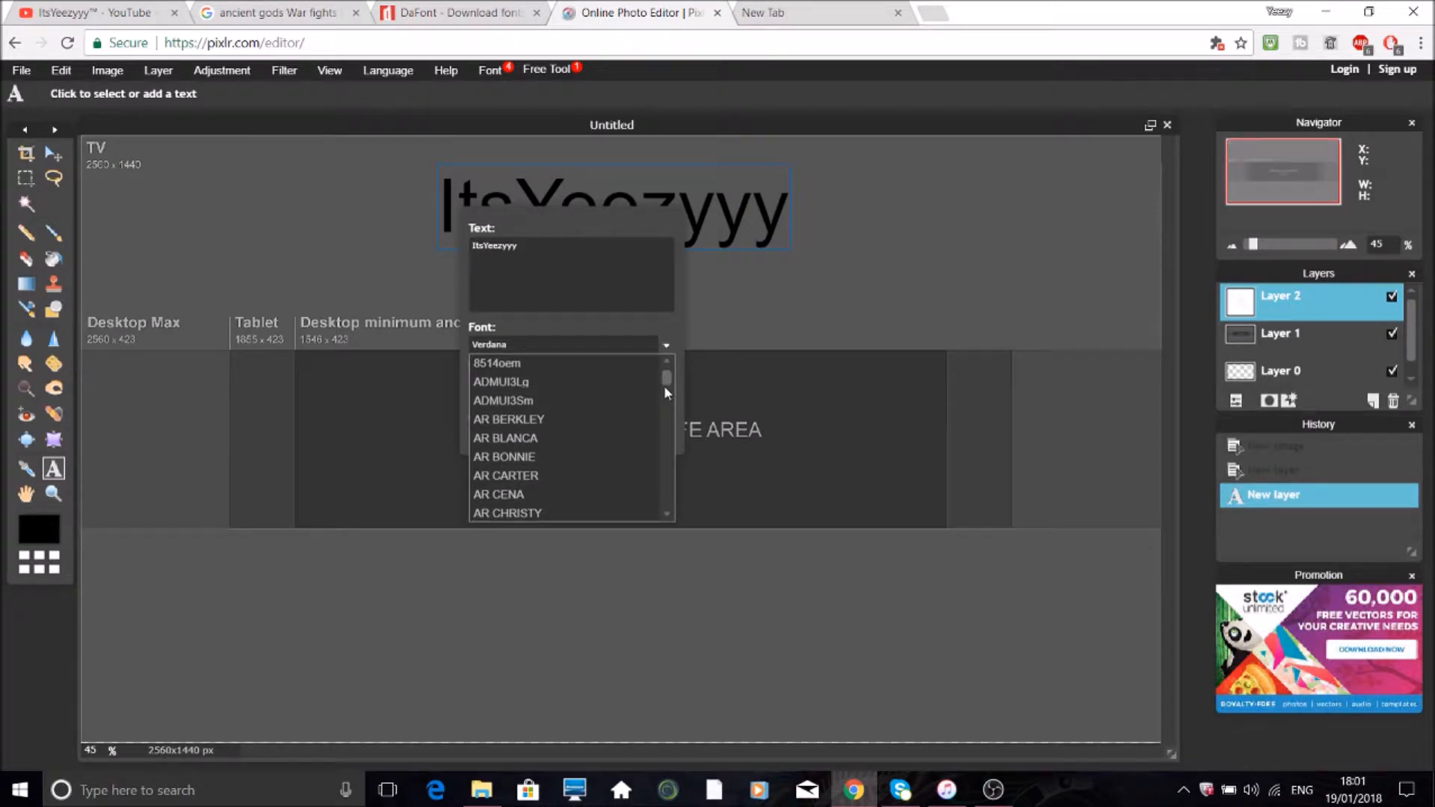
scroll(663, 386, down, 2)
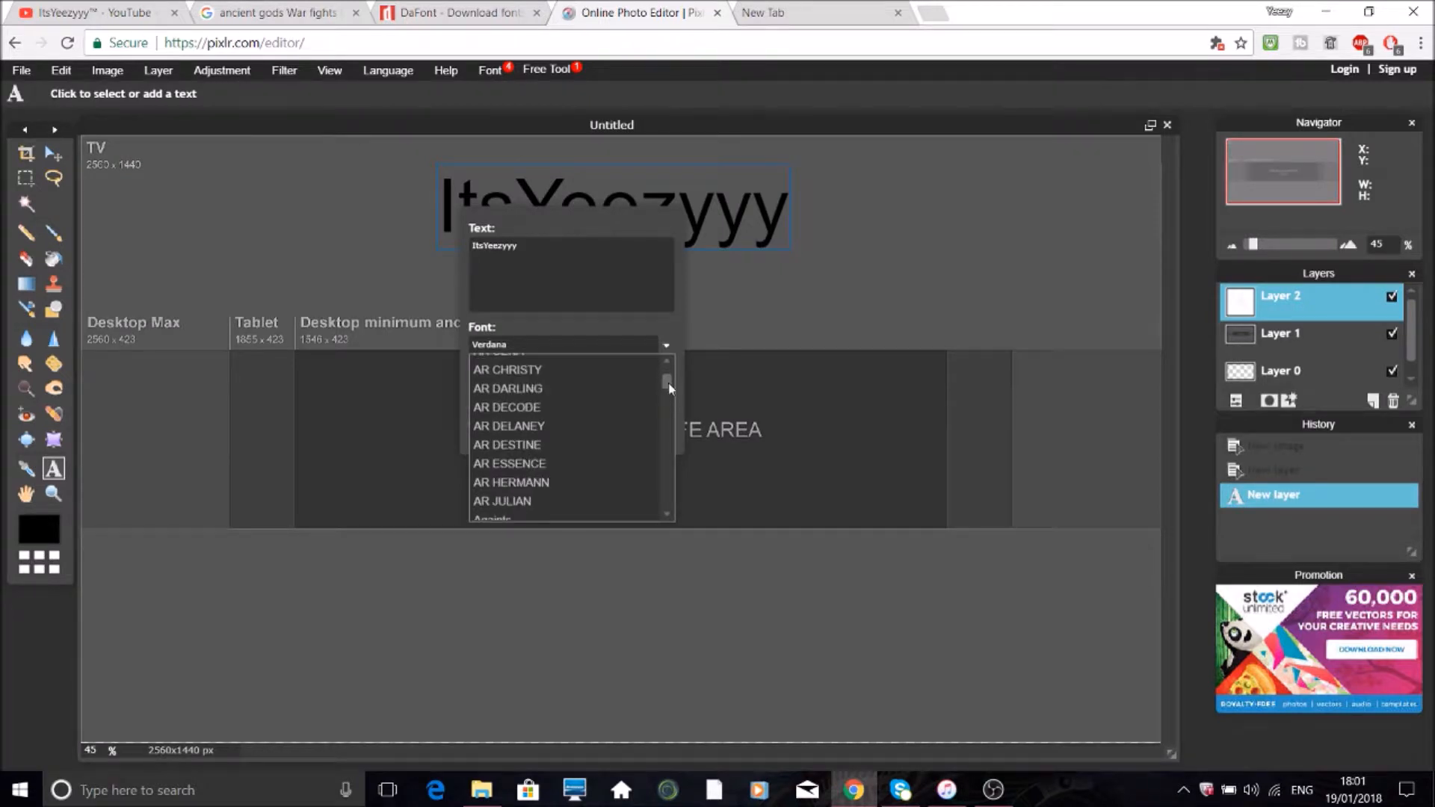
click(533, 518)
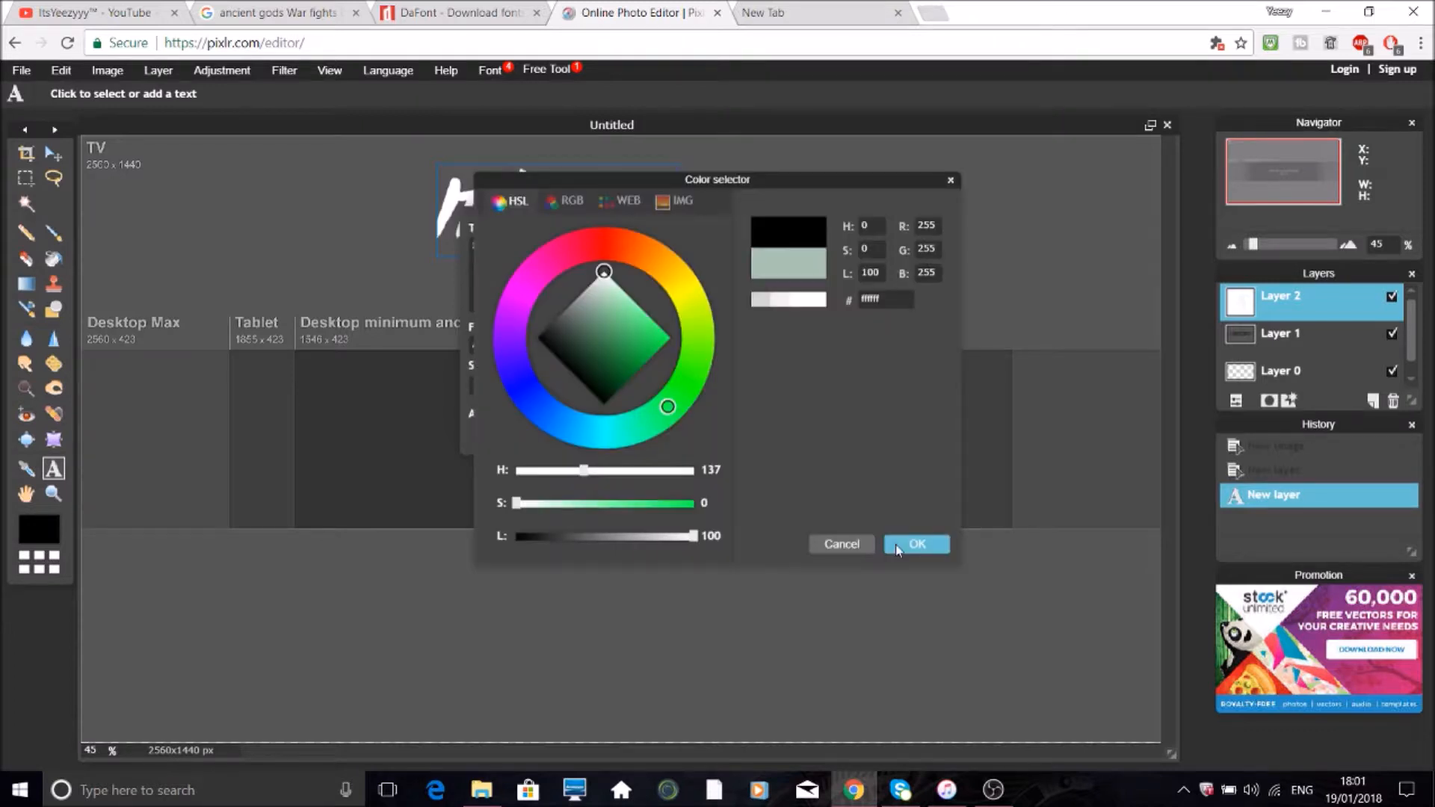
click(903, 546)
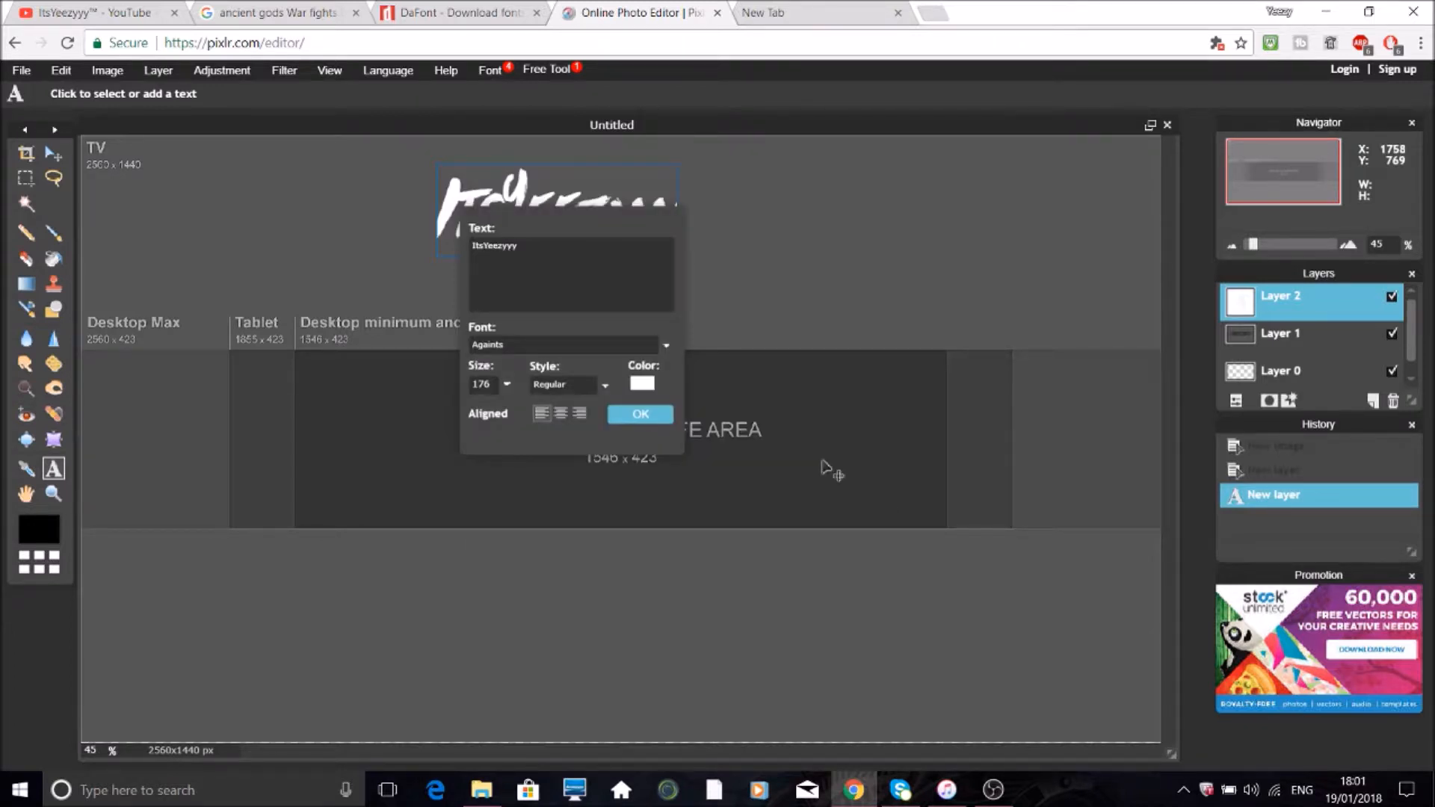
drag(571, 217, 541, 317)
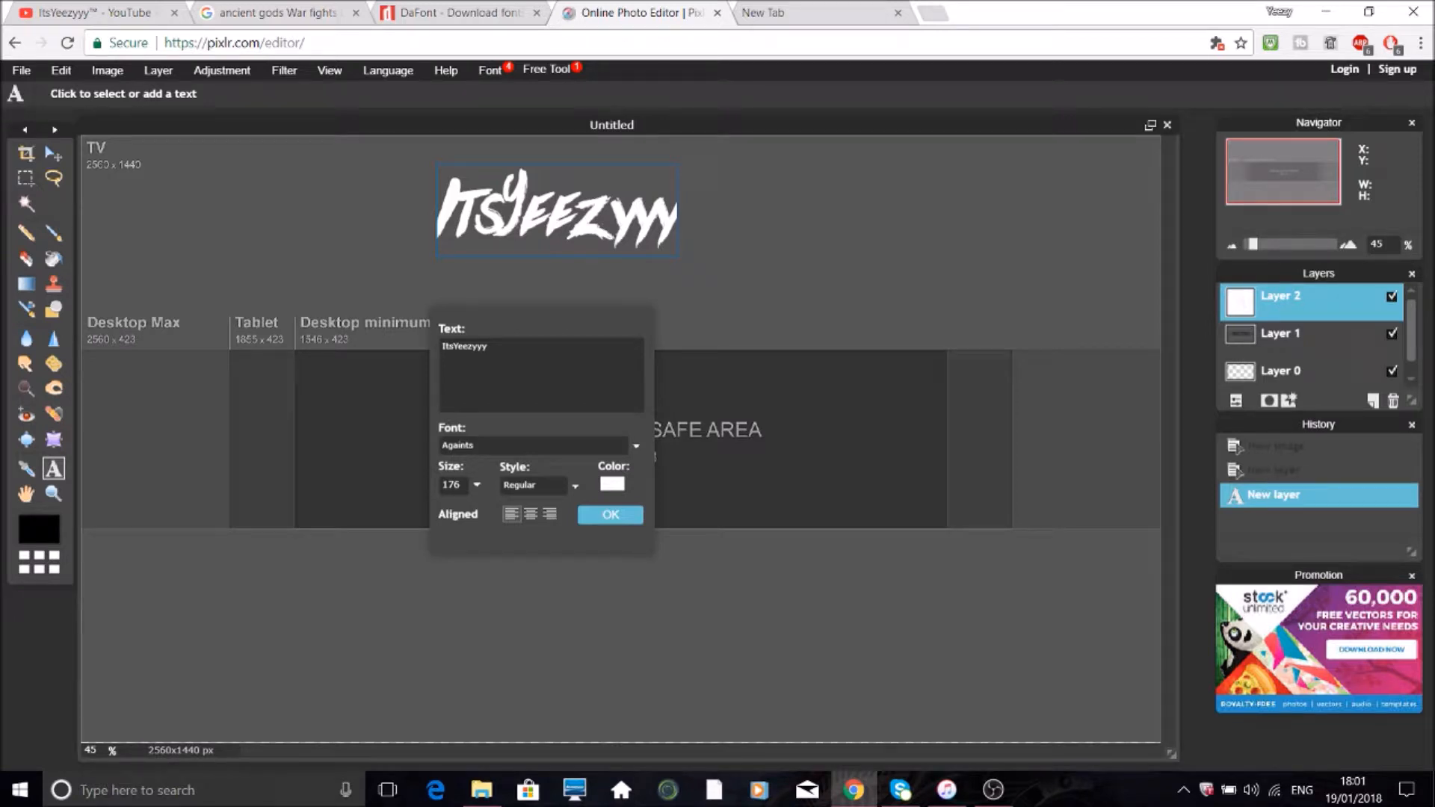
Step: Browse the font categories and recently added fonts on the DaFont website, then return to Pixlr
click(461, 12)
scroll(604, 439, down, 5)
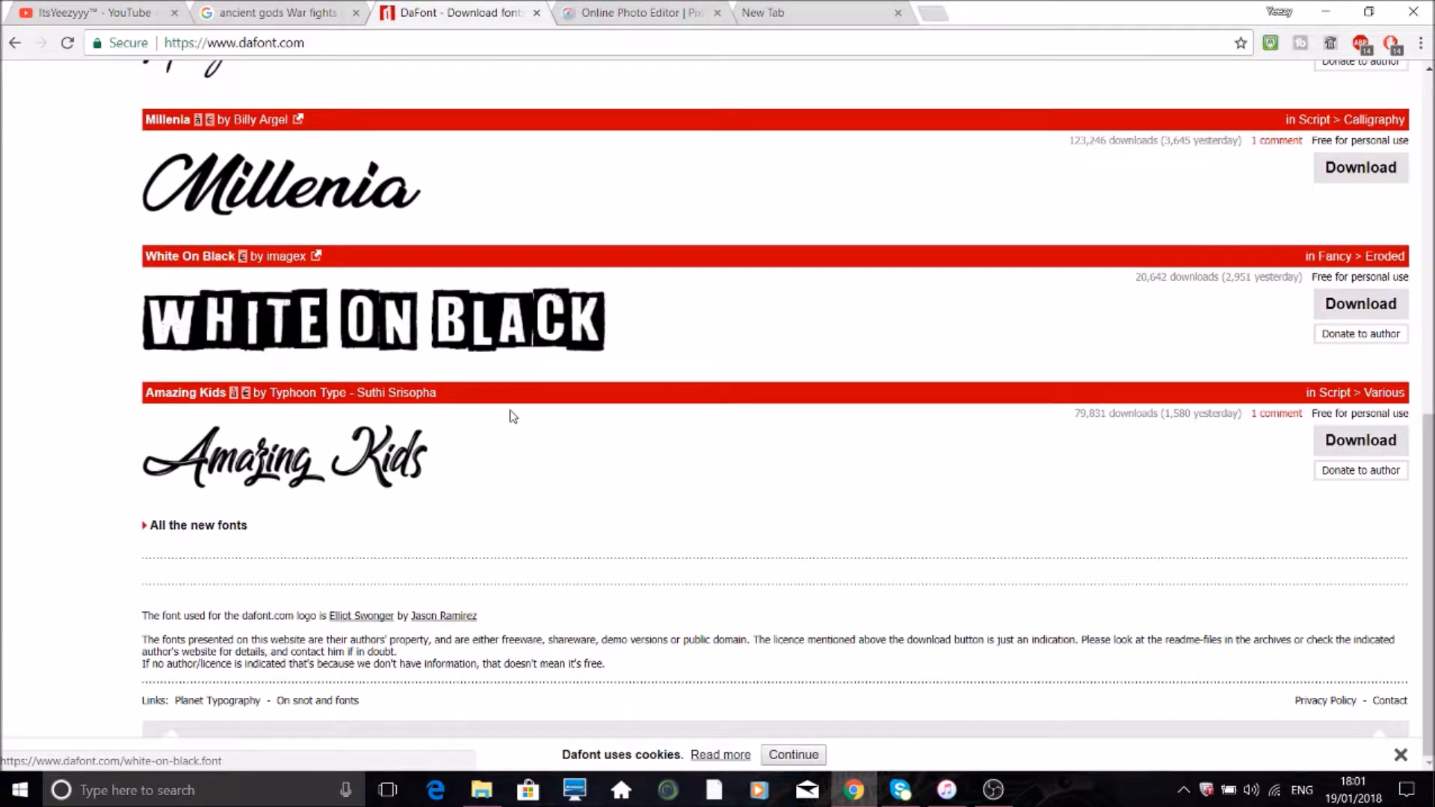
scroll(512, 416, up, 8)
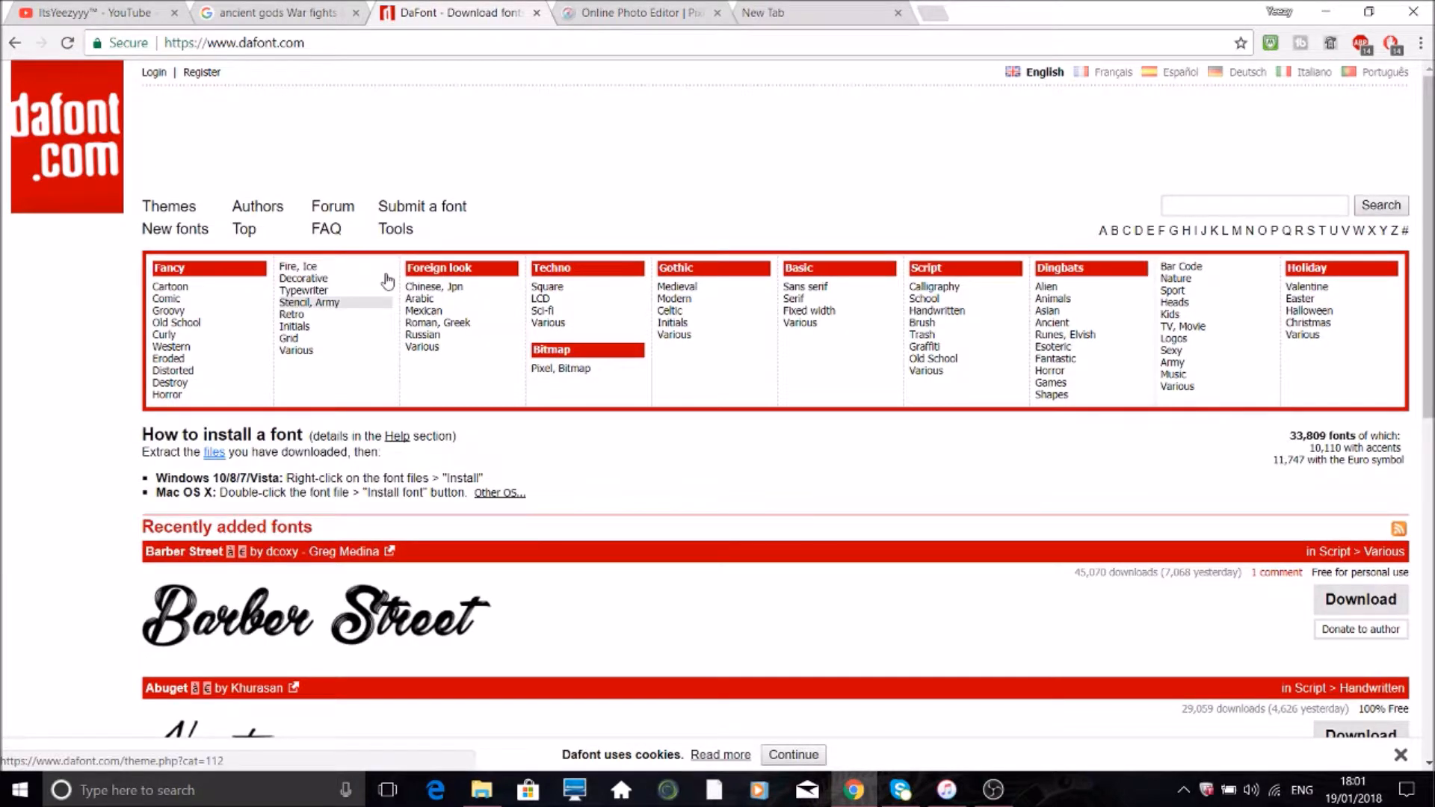
scroll(482, 401, down, 3)
scroll(482, 401, up, 3)
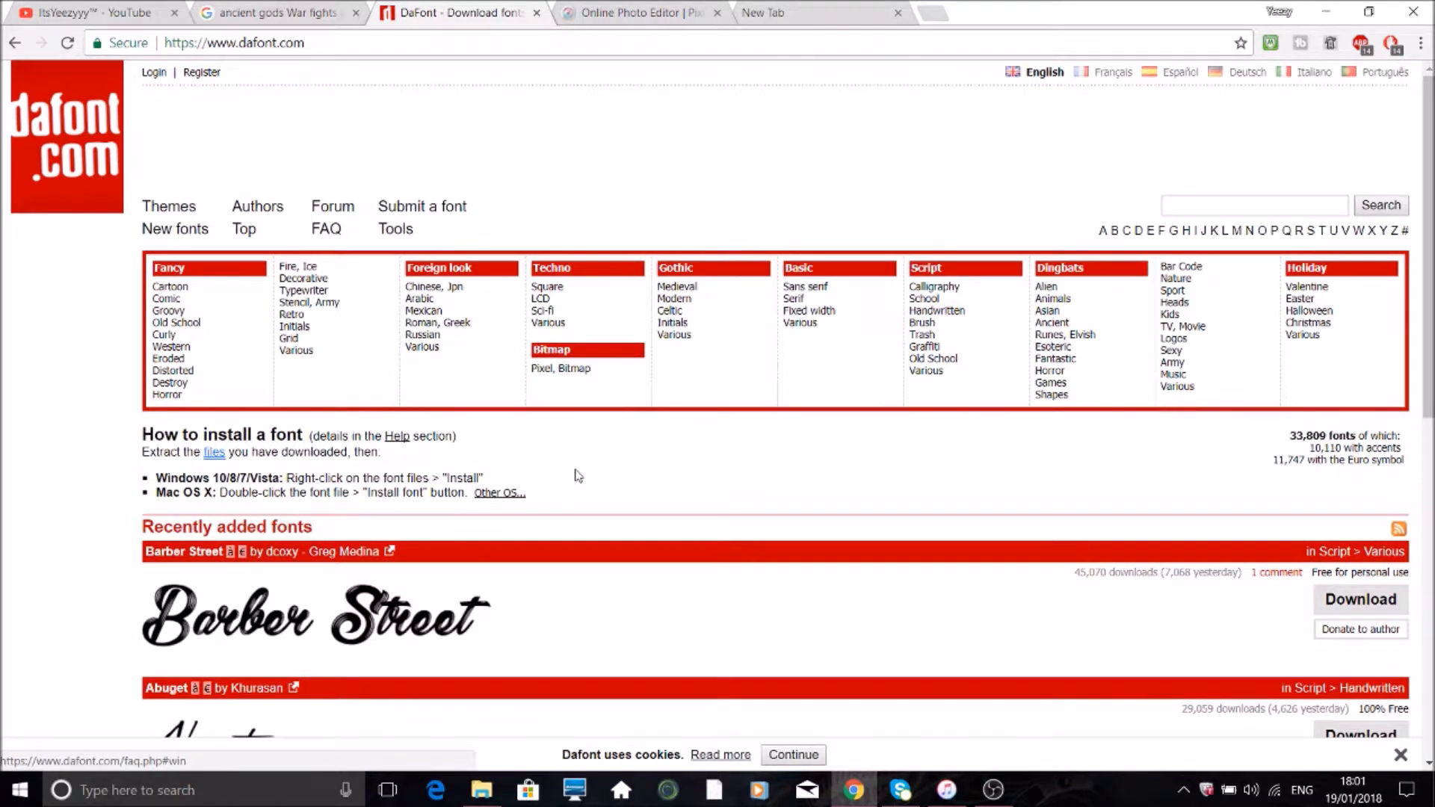
scroll(703, 520, down, 5)
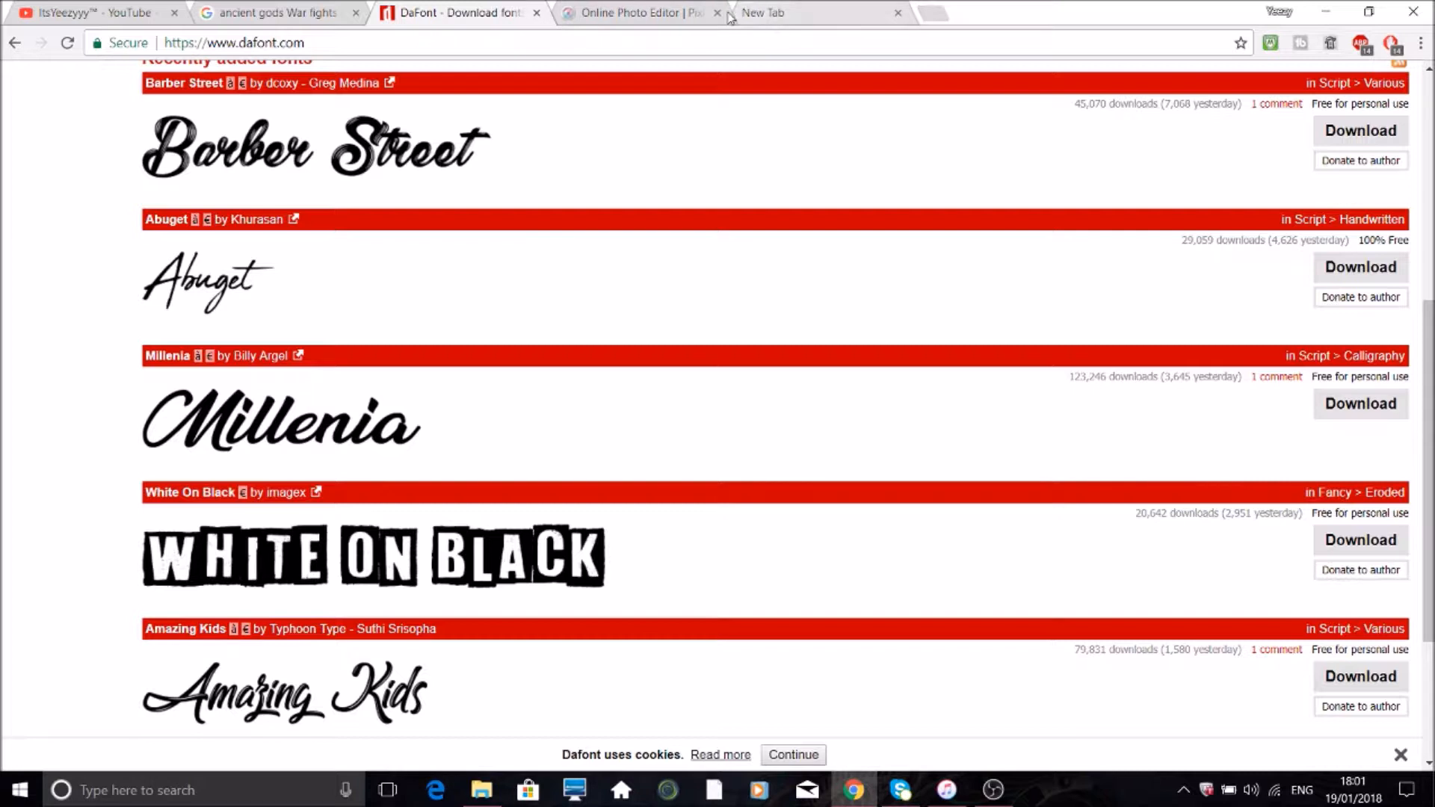
click(699, 13)
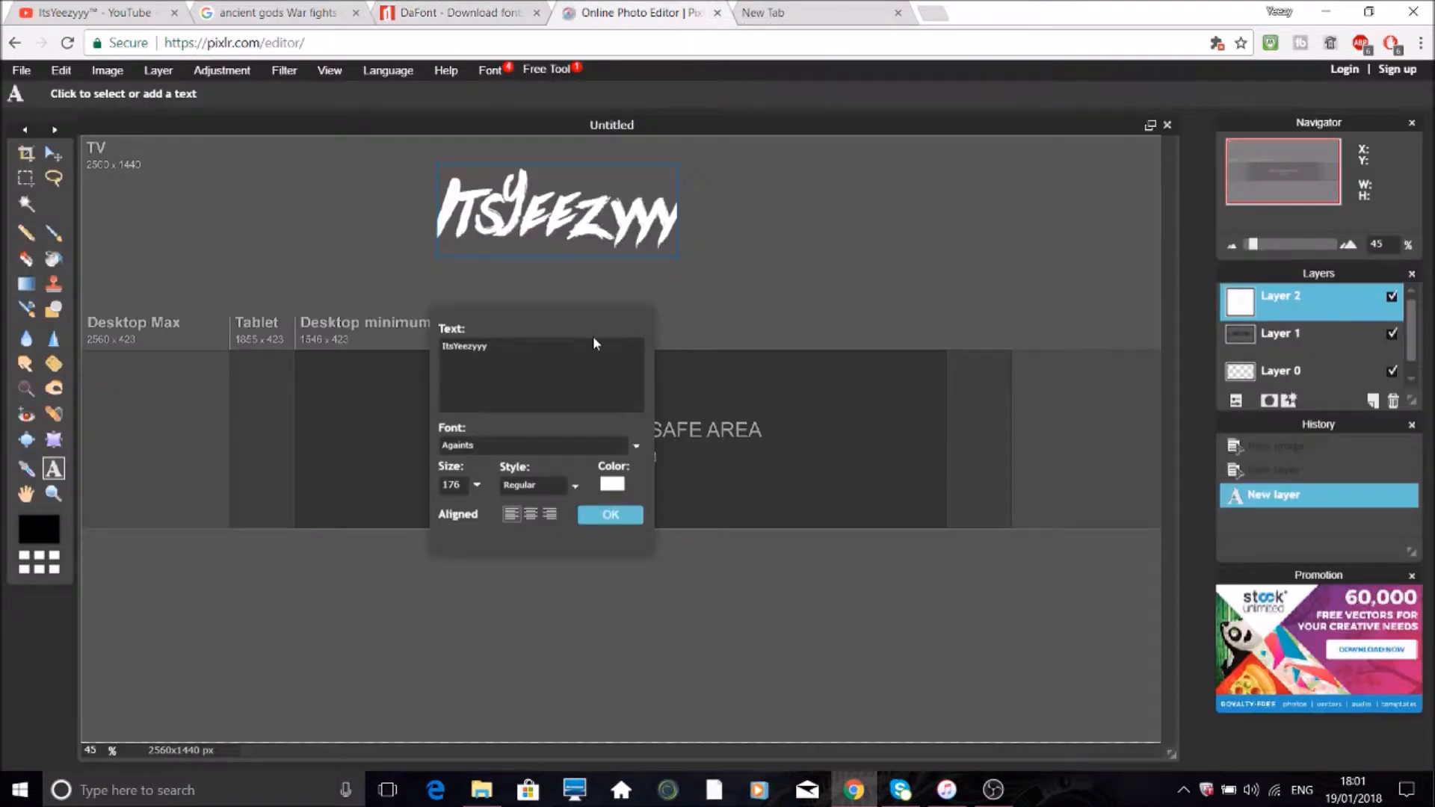
Step: Accept the "ItsYeezyyy" text and move it to the centre of the template's text and logo safe area
click(613, 514)
click(55, 152)
drag(467, 197, 533, 409)
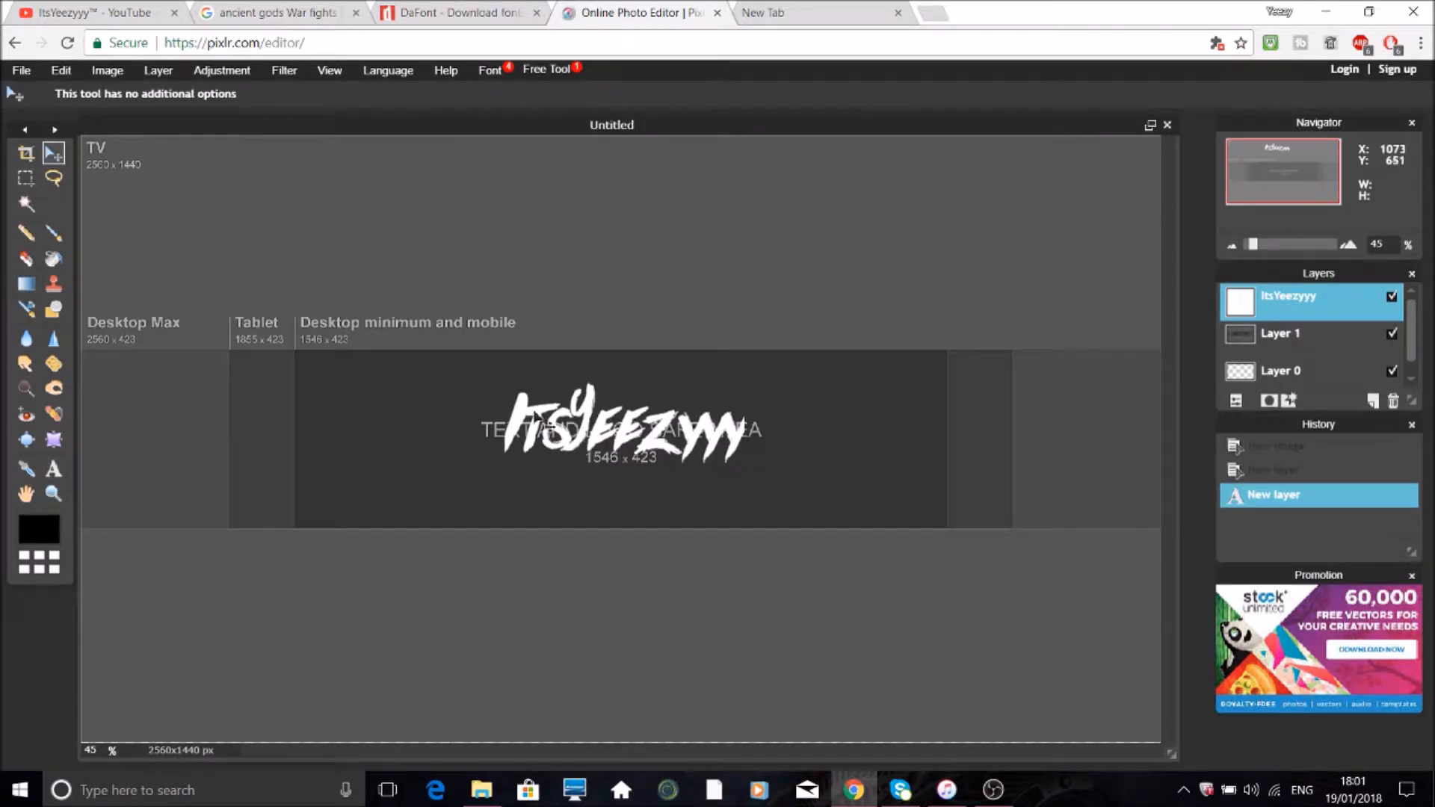
Step: Move Layer 0 above the template layer and cover the areas above and below the desktop strip with filled black rectangles
click(1291, 371)
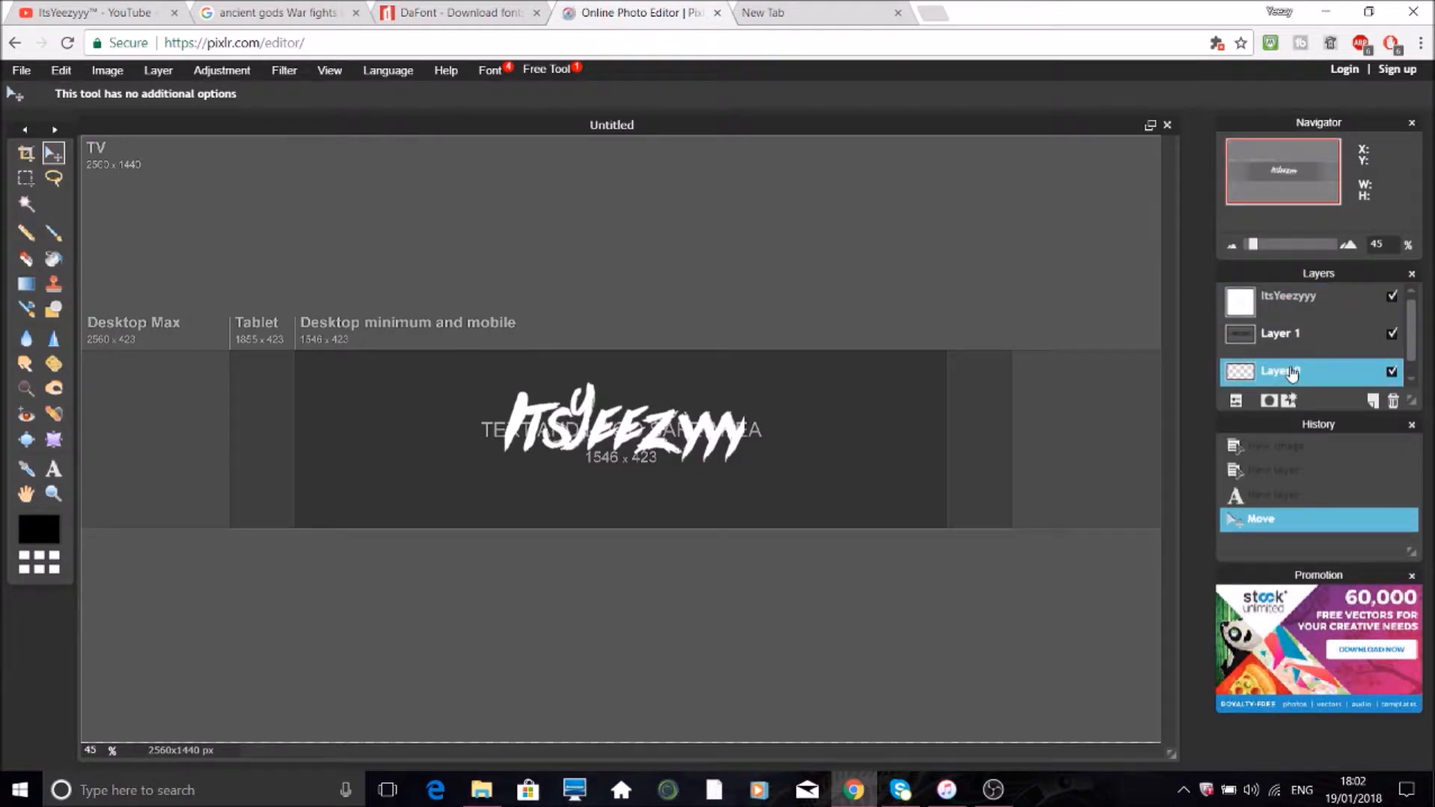
mouse_move(1291, 372)
mouse_down()
mouse_move(1287, 315)
mouse_move(1283, 355)
mouse_up()
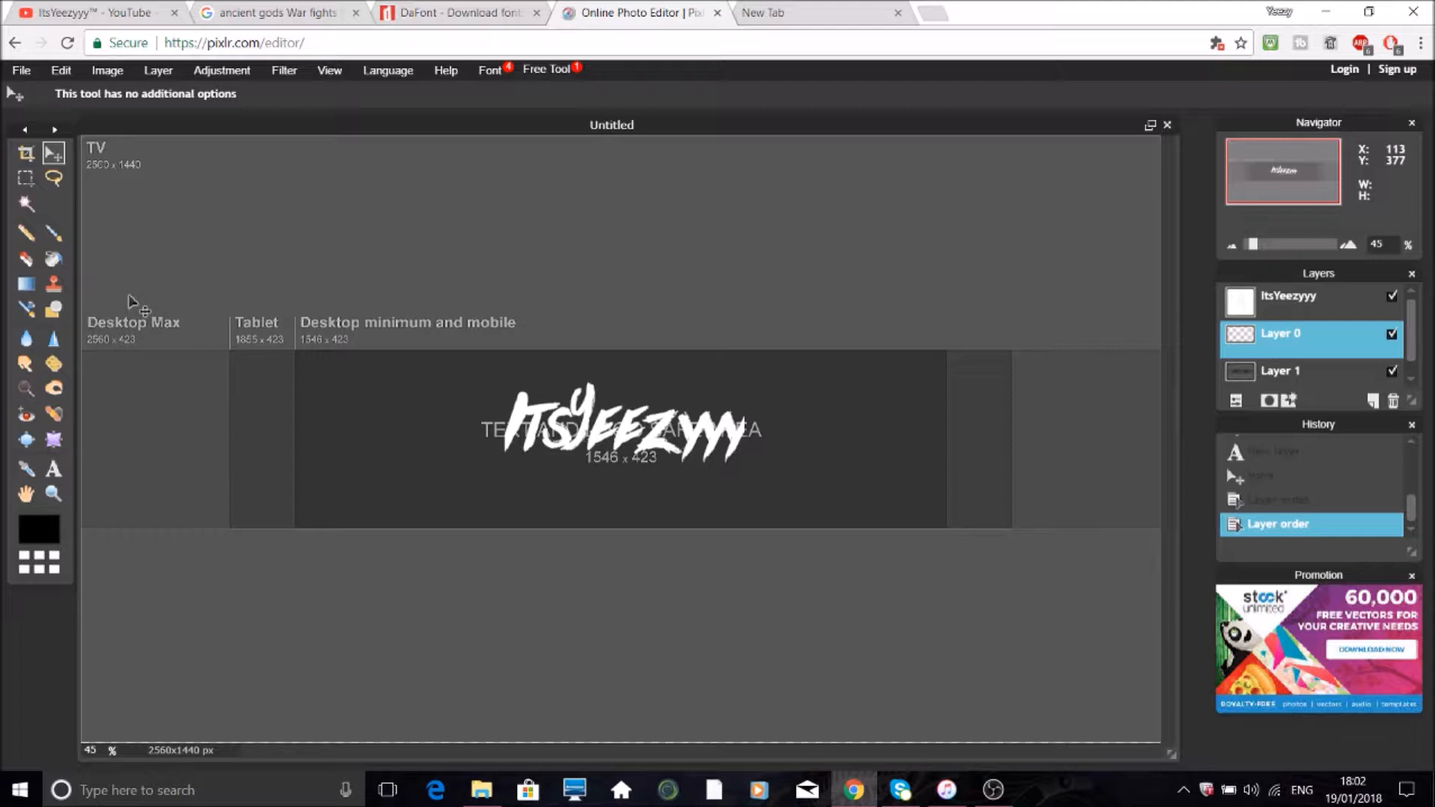
click(54, 309)
scroll(87, 139, up, 1)
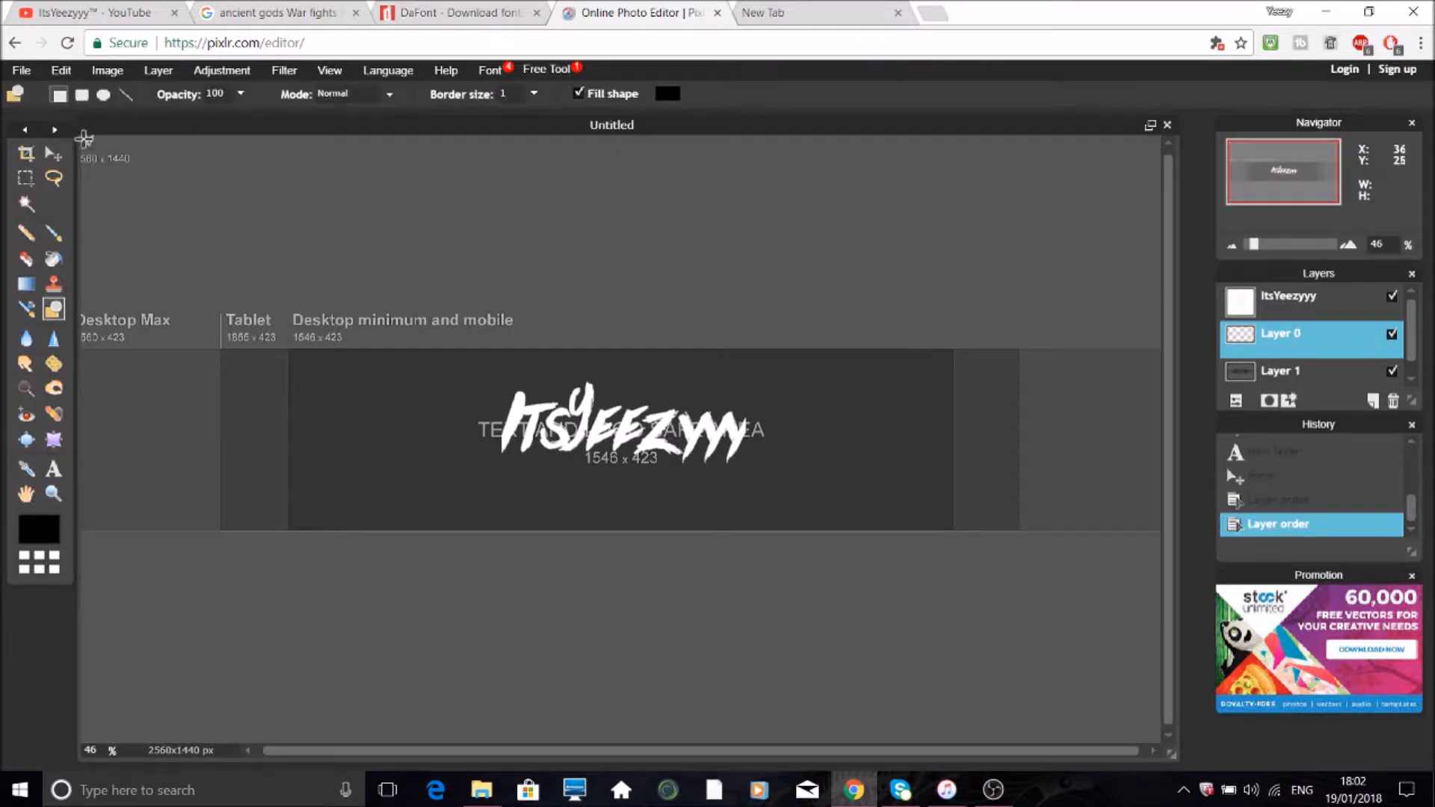
scroll(87, 139, down, 3)
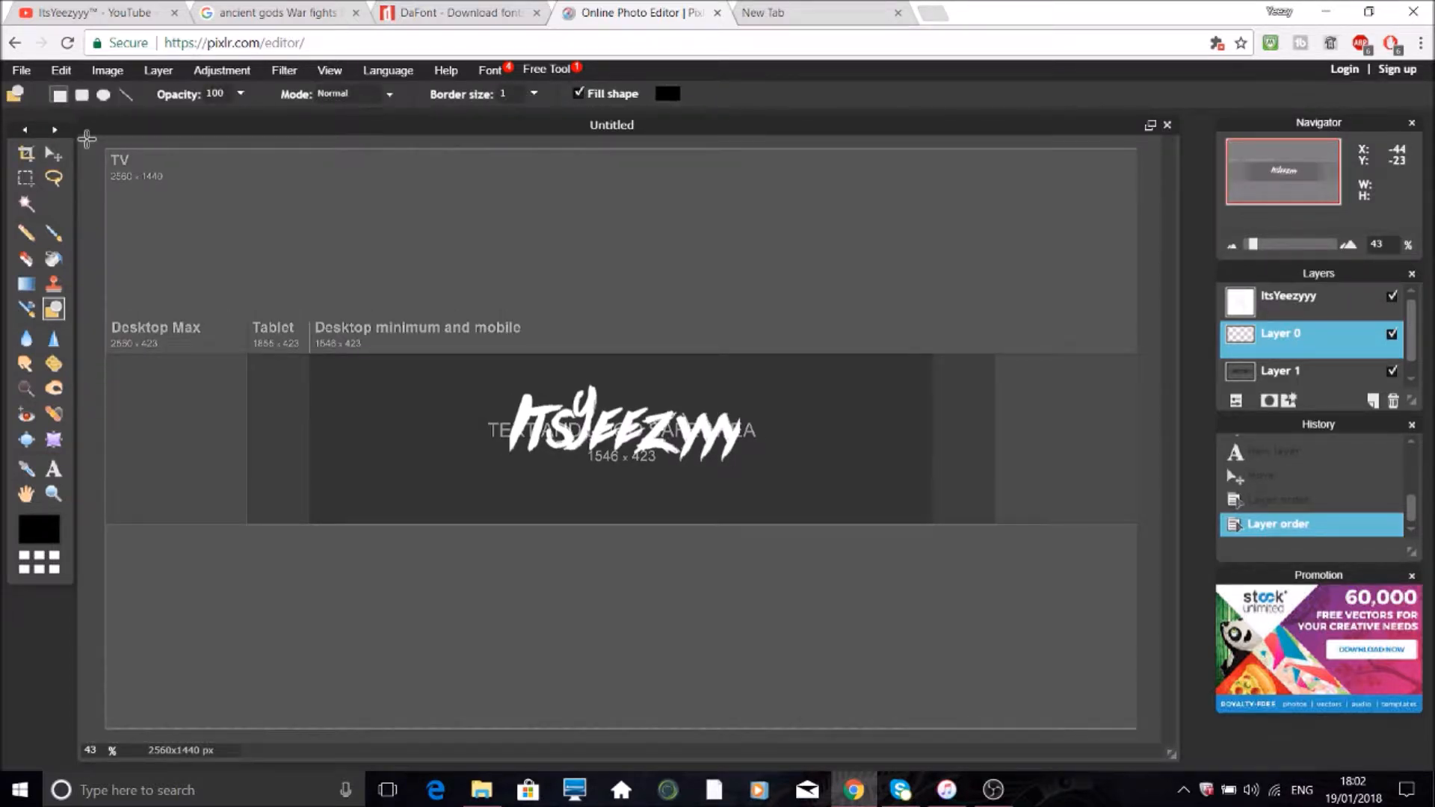
scroll(87, 139, down, 1)
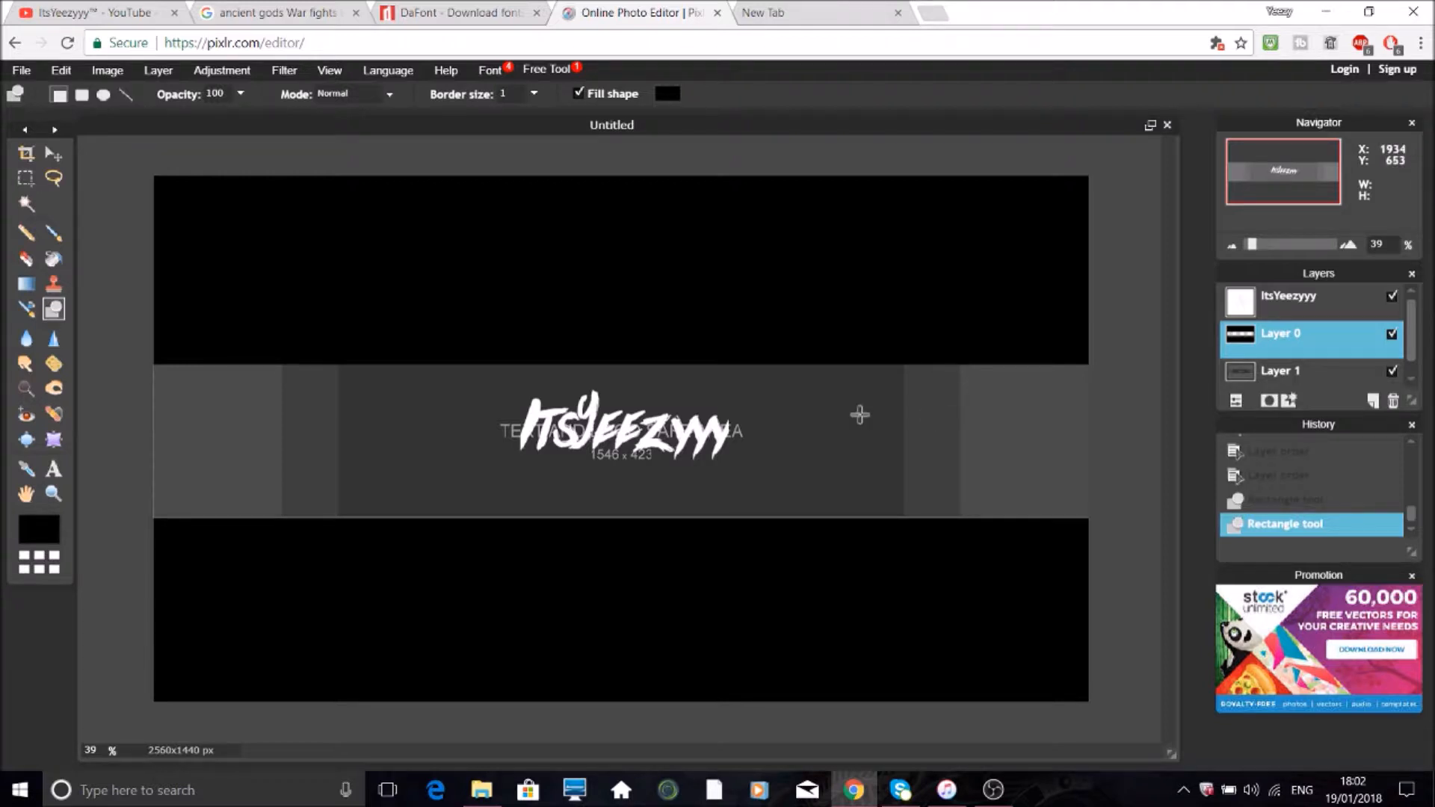
Step: Switch to the Google Images results for "ancient gods War fights Background" and preview the God of War III lion-goat-snake monster picture
click(265, 12)
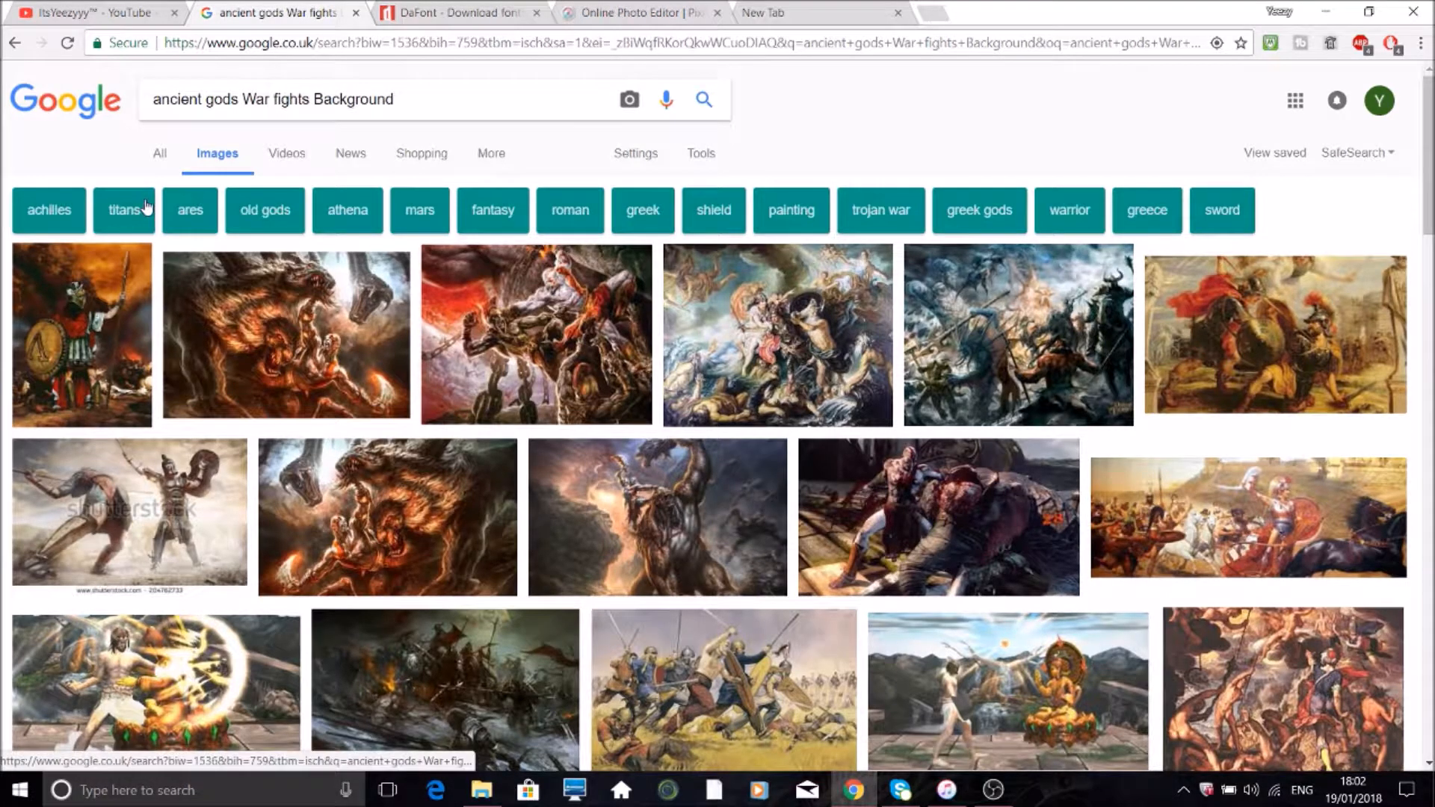
scroll(631, 482, down, 1)
scroll(632, 486, down, 2)
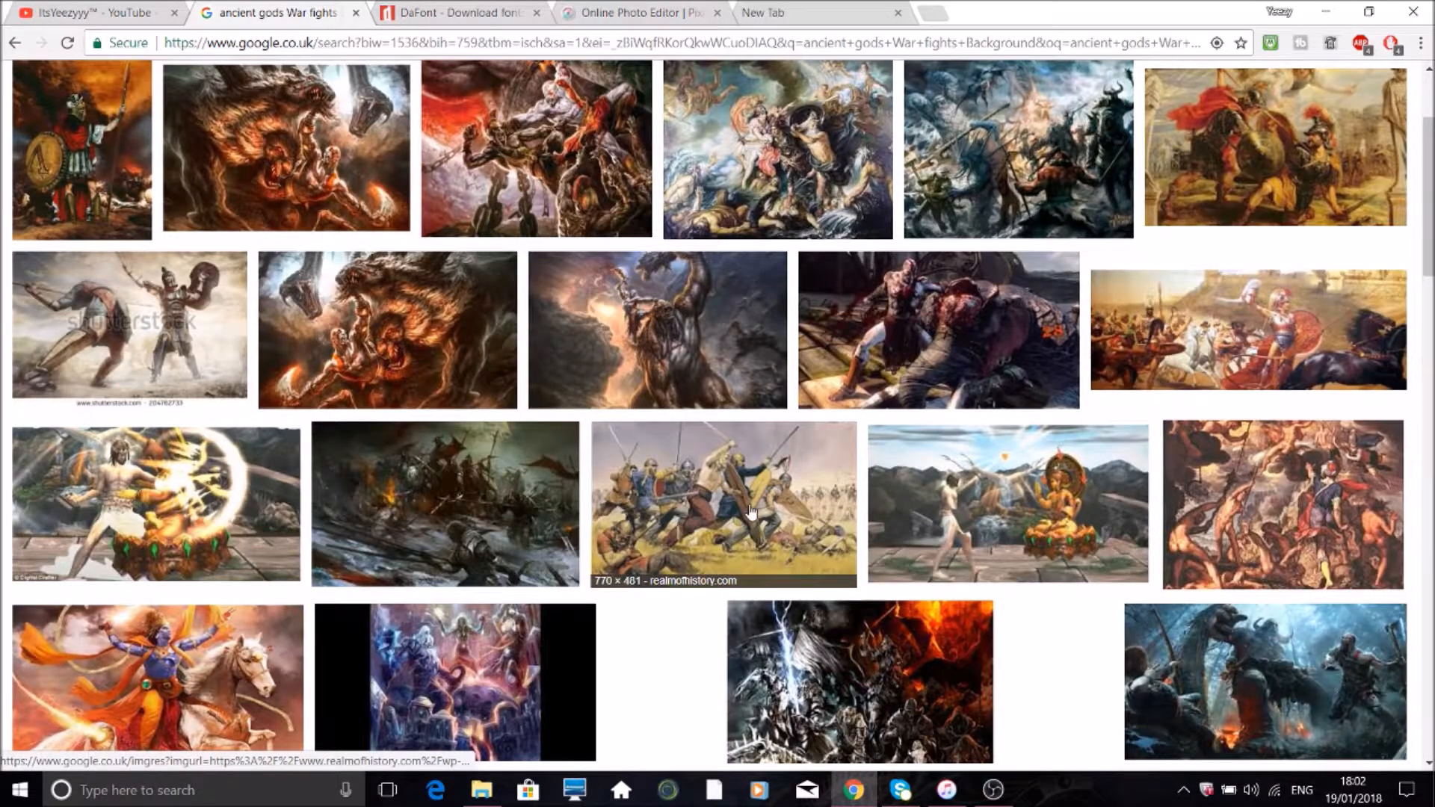
scroll(807, 523, down, 1)
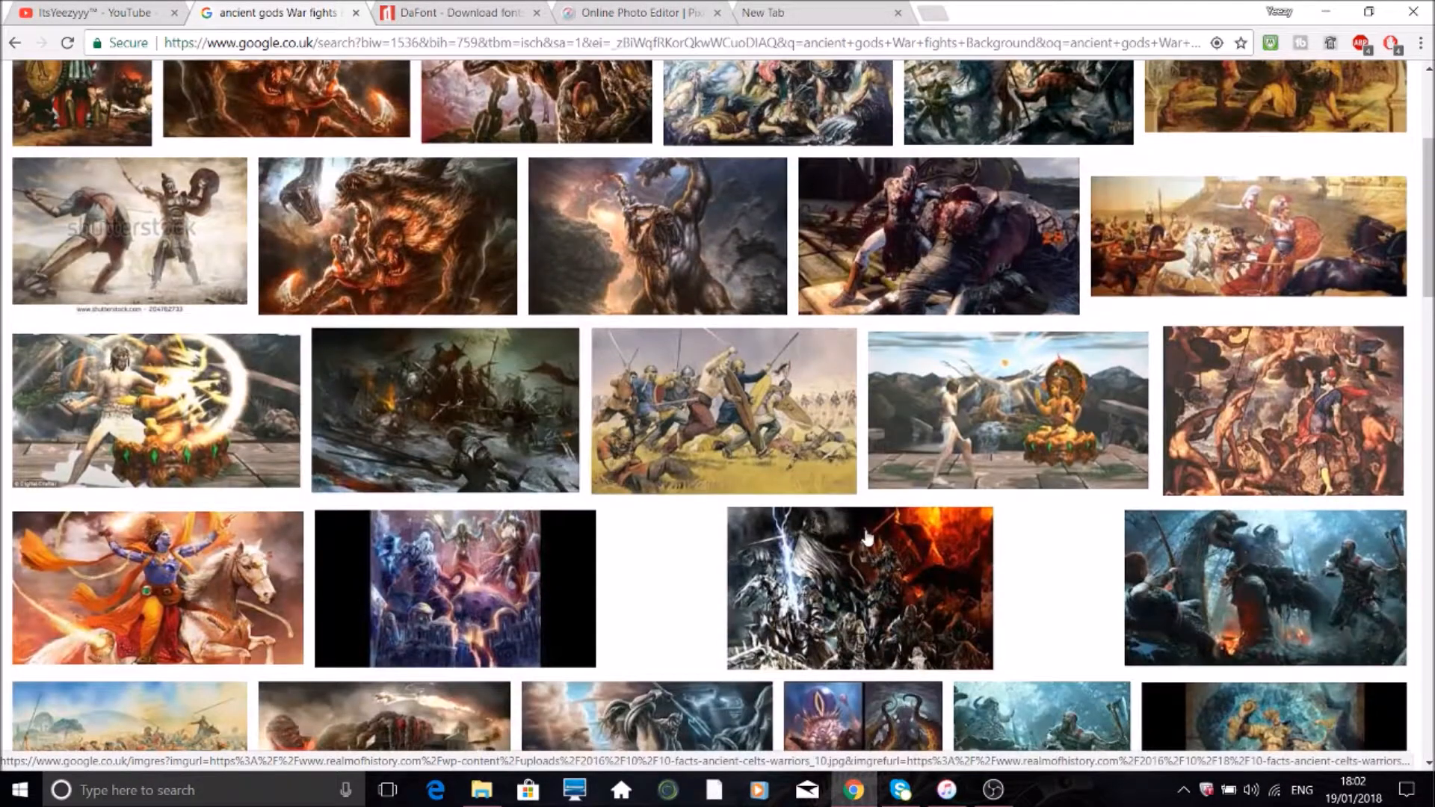
click(1231, 218)
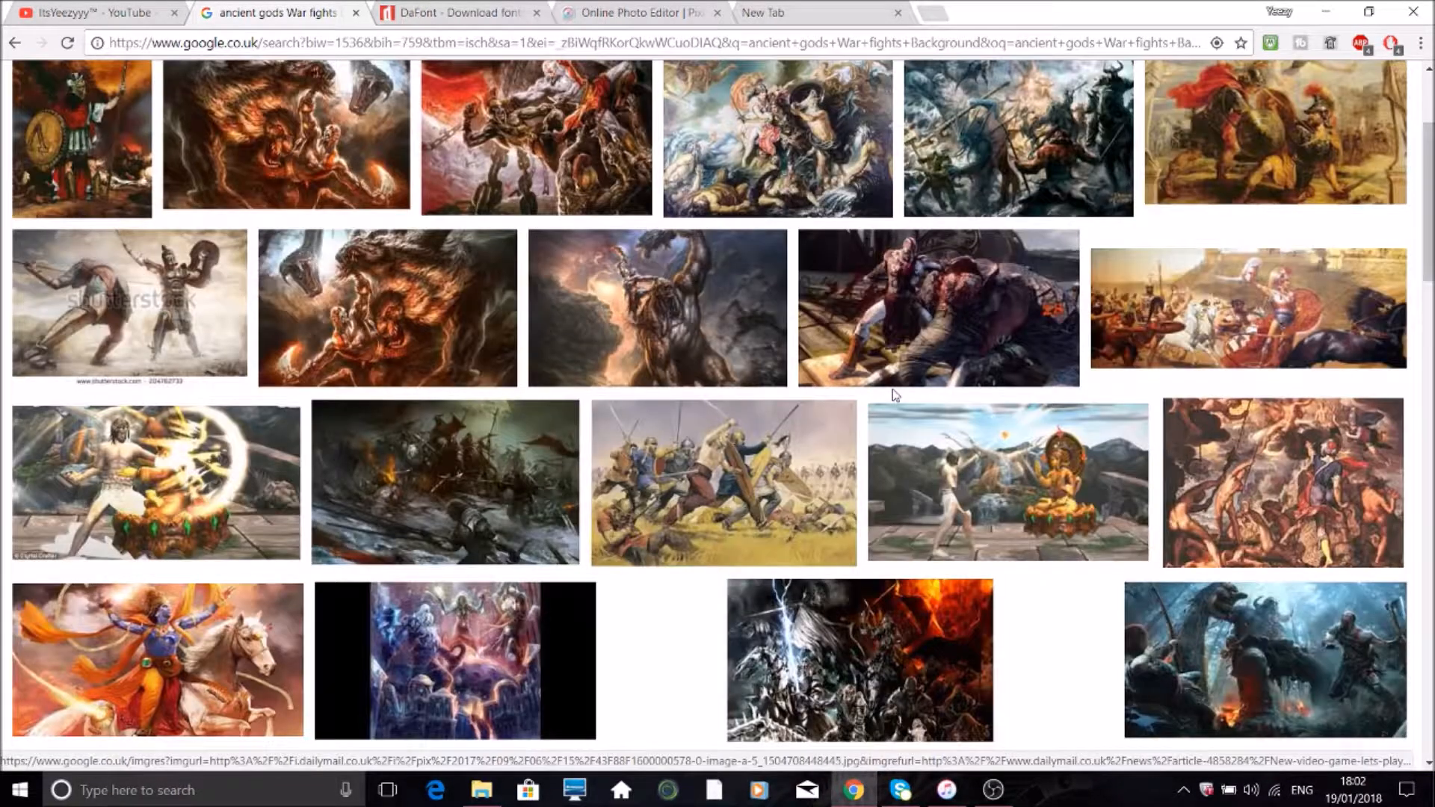
scroll(556, 292, up, 3)
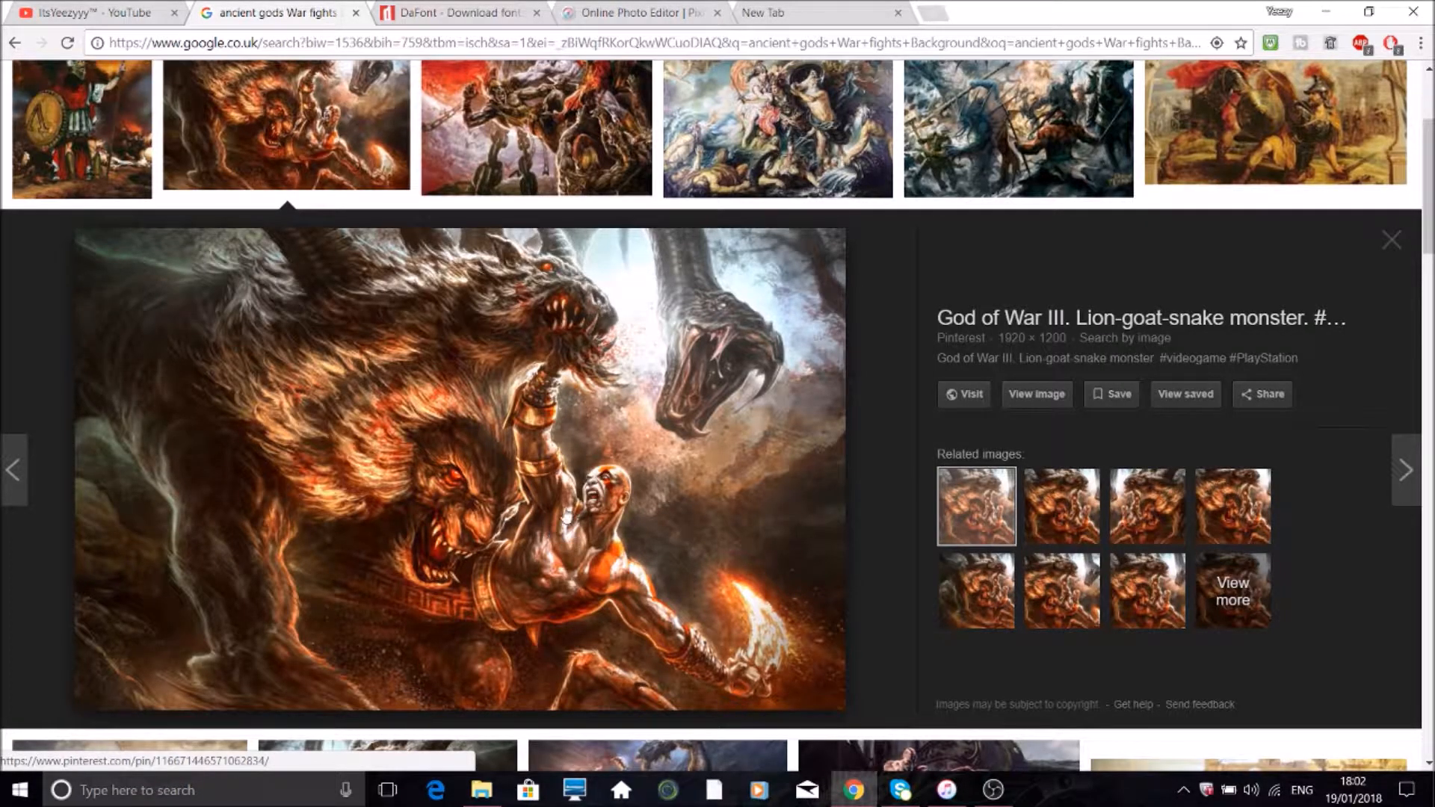
Step: Save the previewed God of War III monster picture as a JPEG in the Pictures folder
right_click(651, 469)
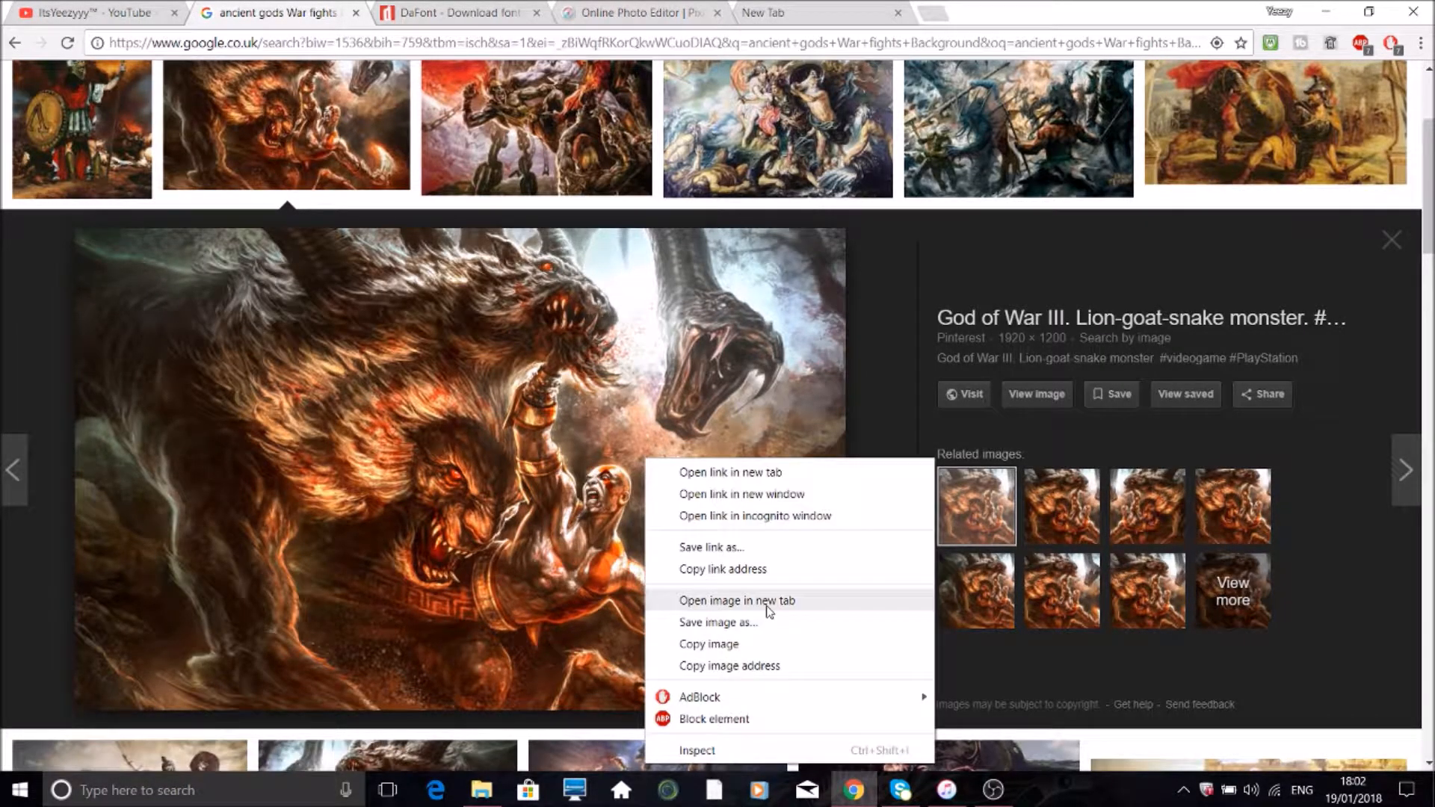
click(772, 629)
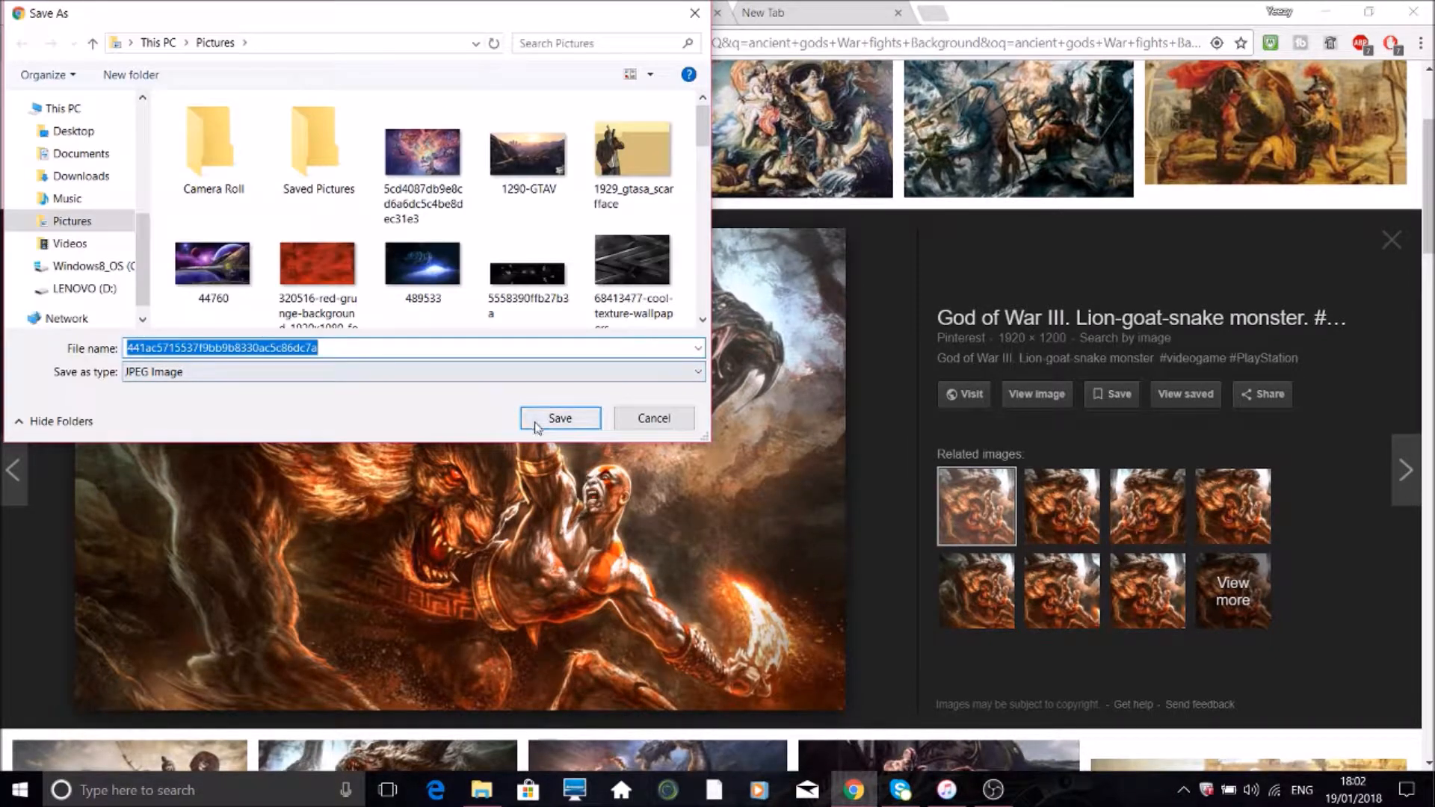
click(543, 423)
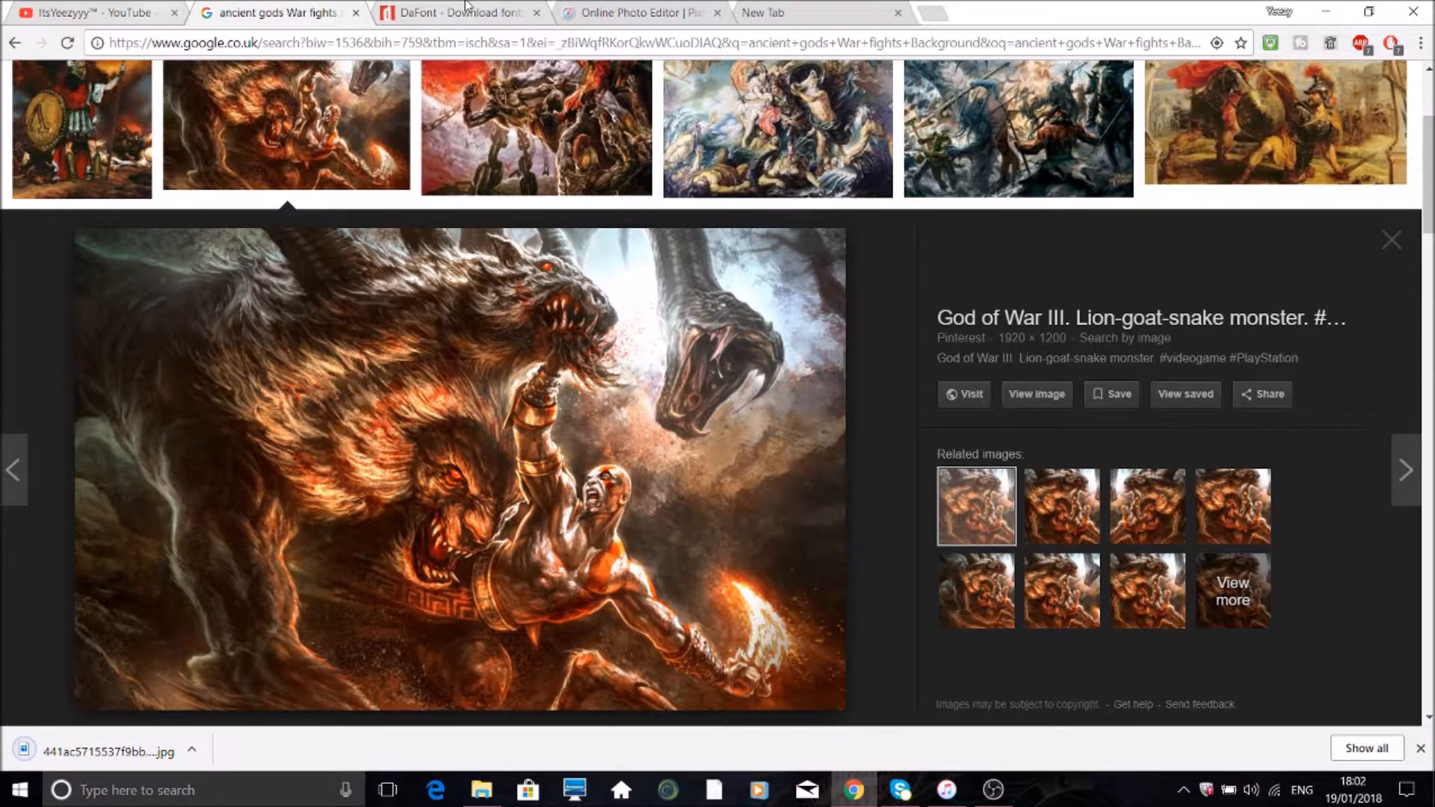
Step: Switch to Pixlr, open the saved God of War picture as a layer, and place it below the black bars on Layer 0
click(629, 12)
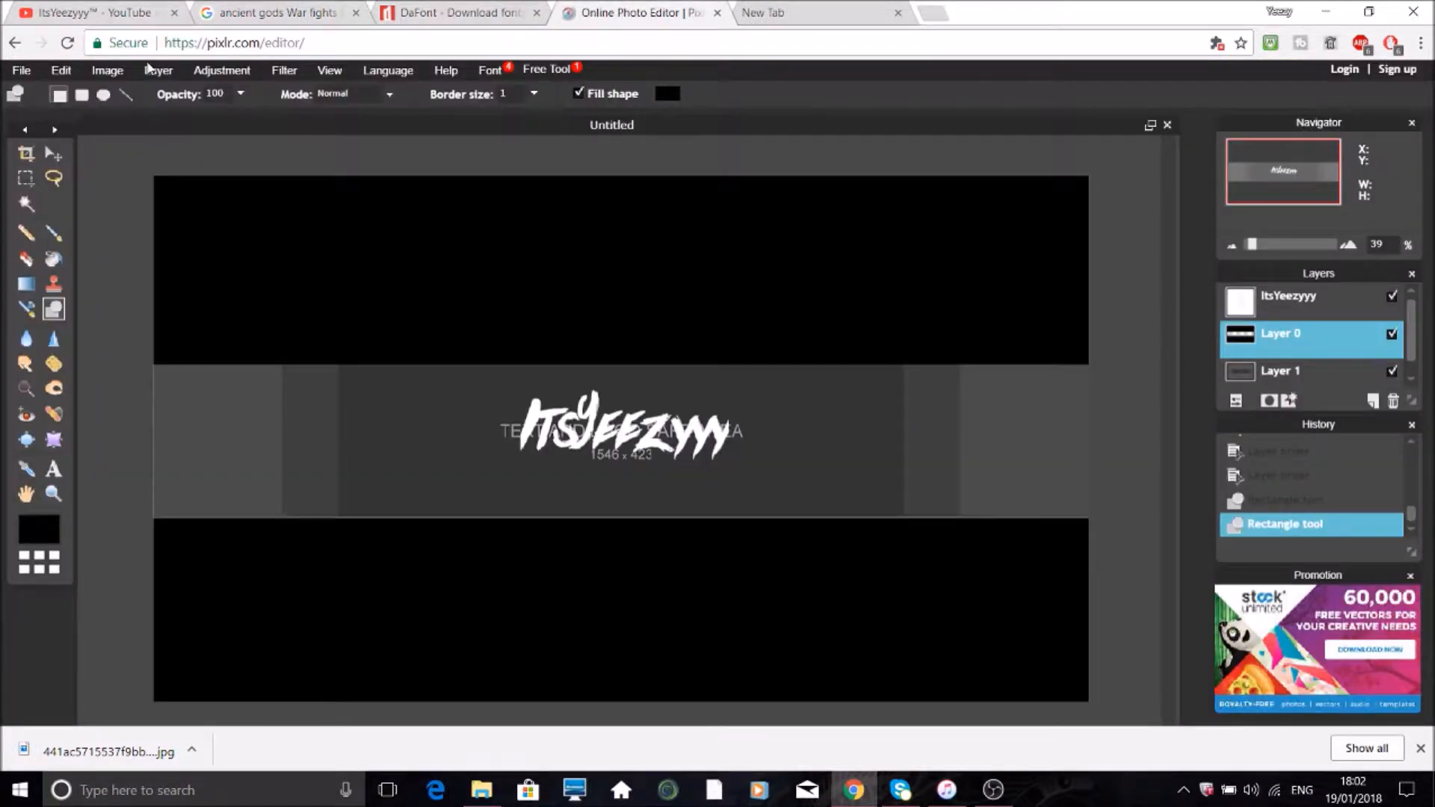
click(149, 69)
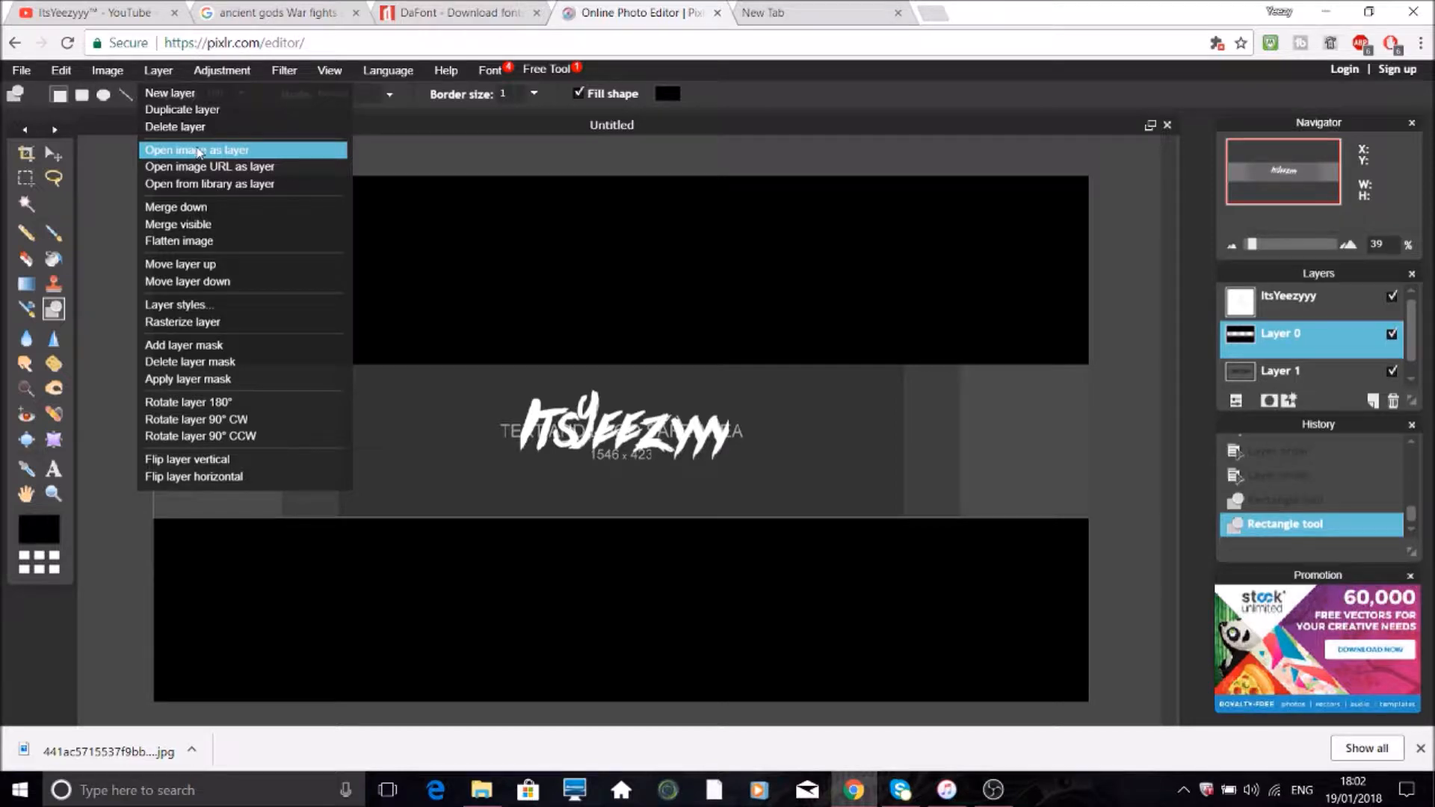
click(198, 152)
double_click(527, 161)
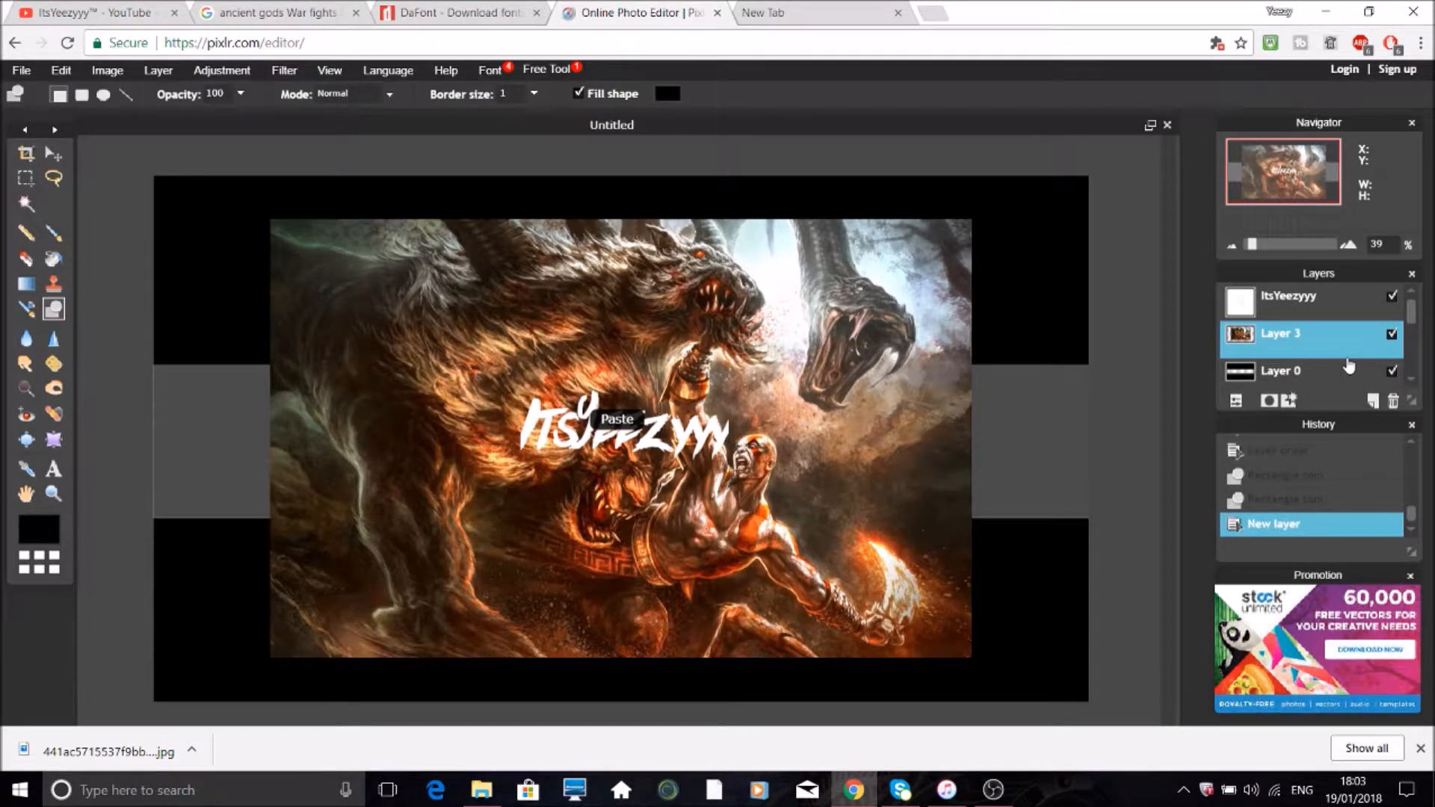
drag(1349, 366, 1287, 338)
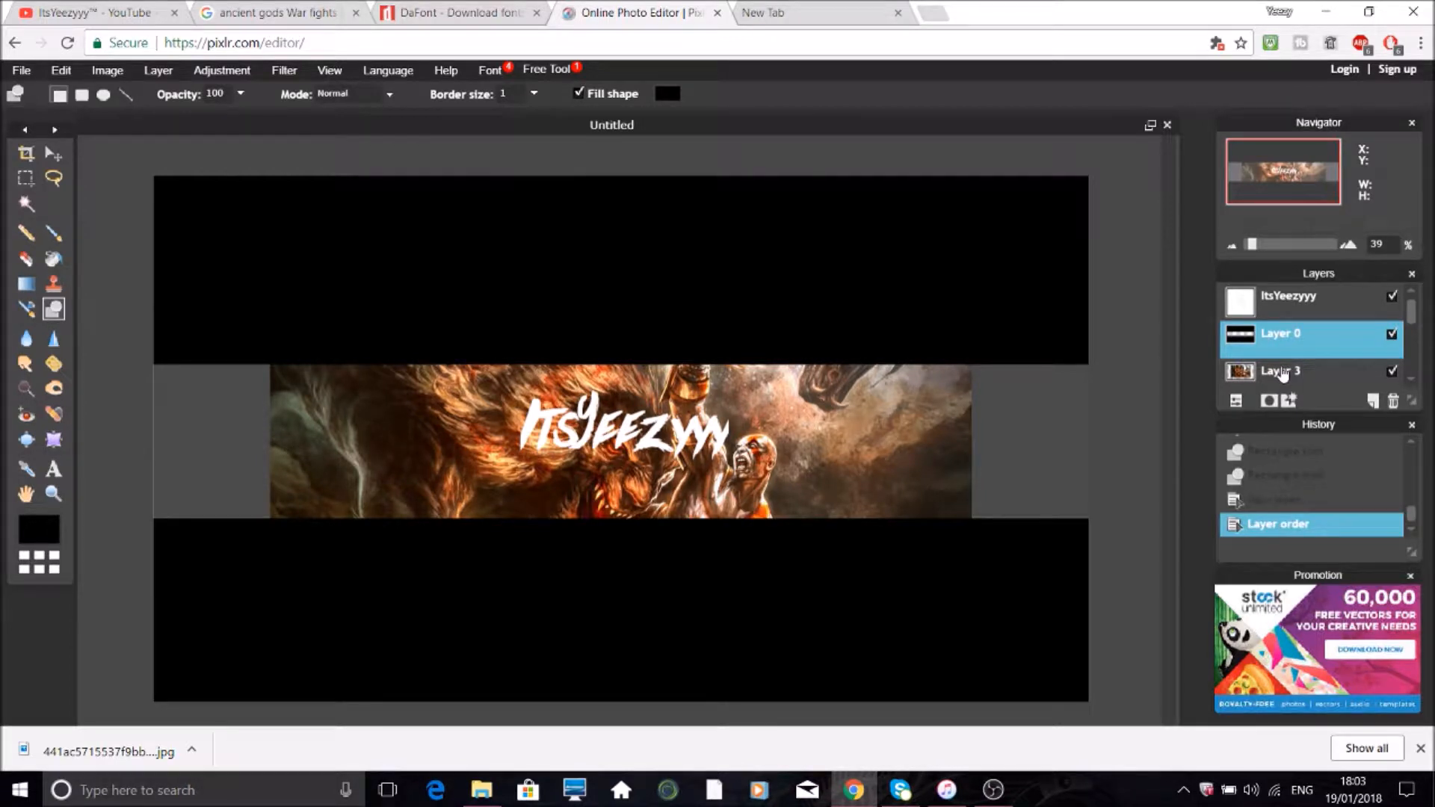
Step: Resize and stretch the God of War picture on Layer 3 with free transform to span the desktop strip between the black bars
click(1283, 372)
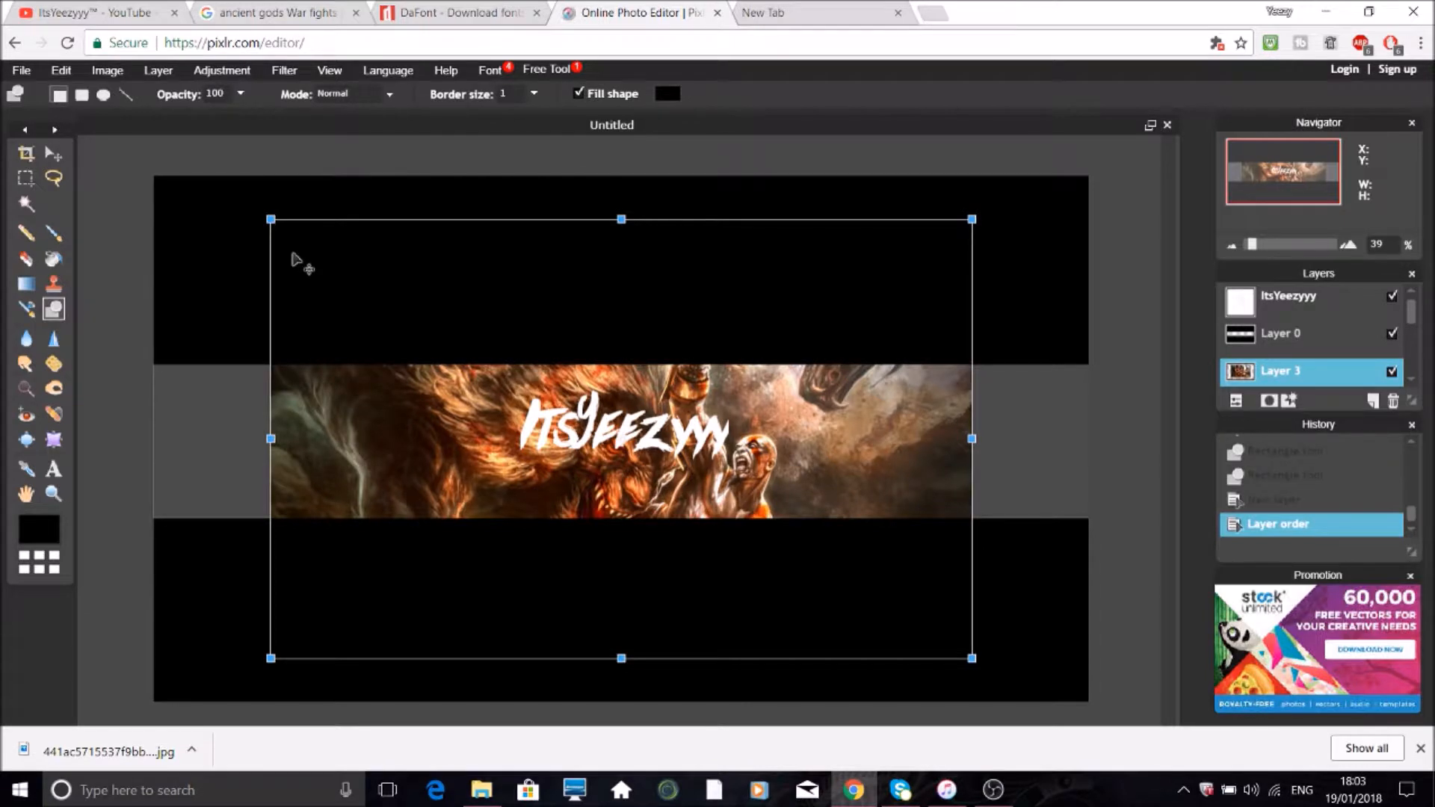
drag(271, 219, 297, 278)
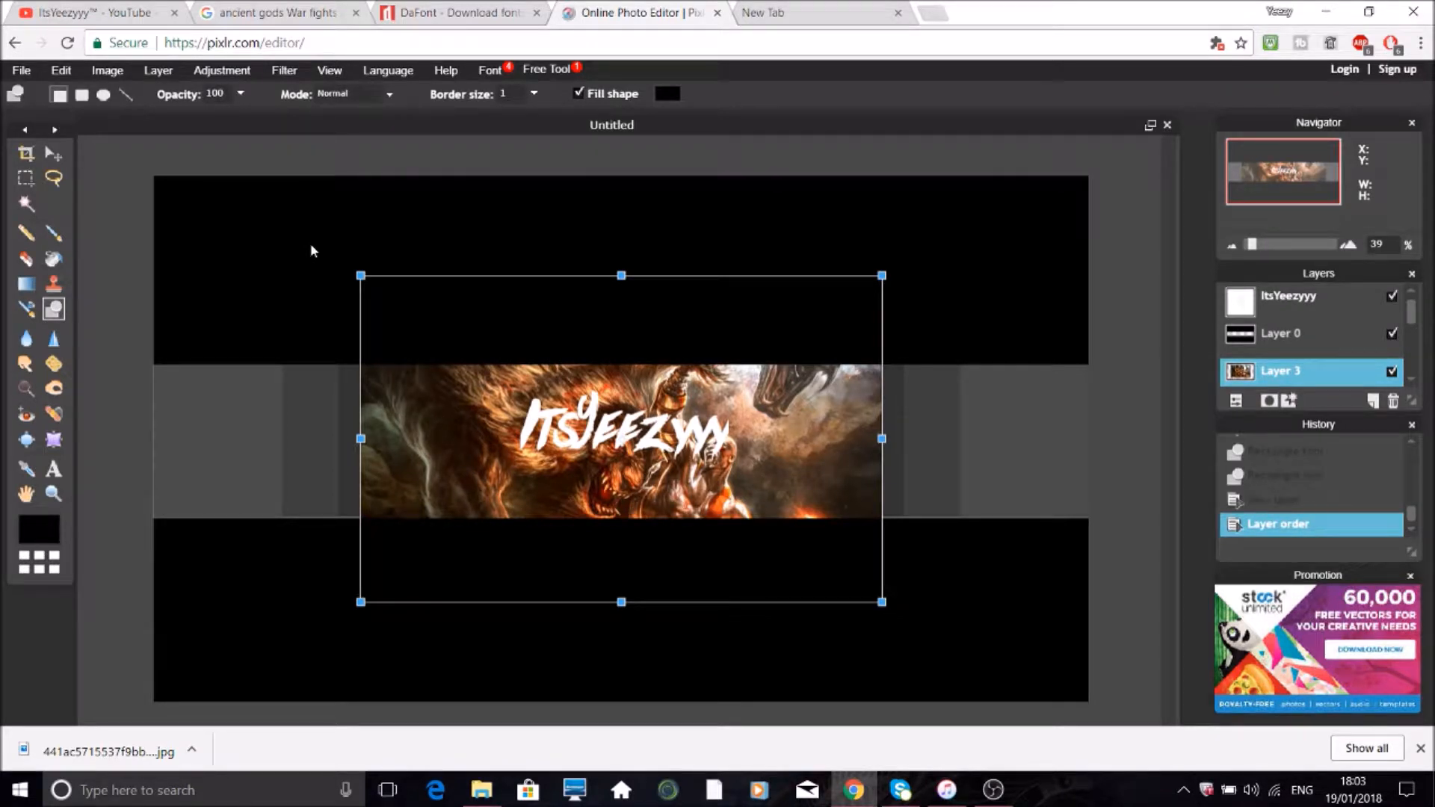
drag(361, 439, 216, 438)
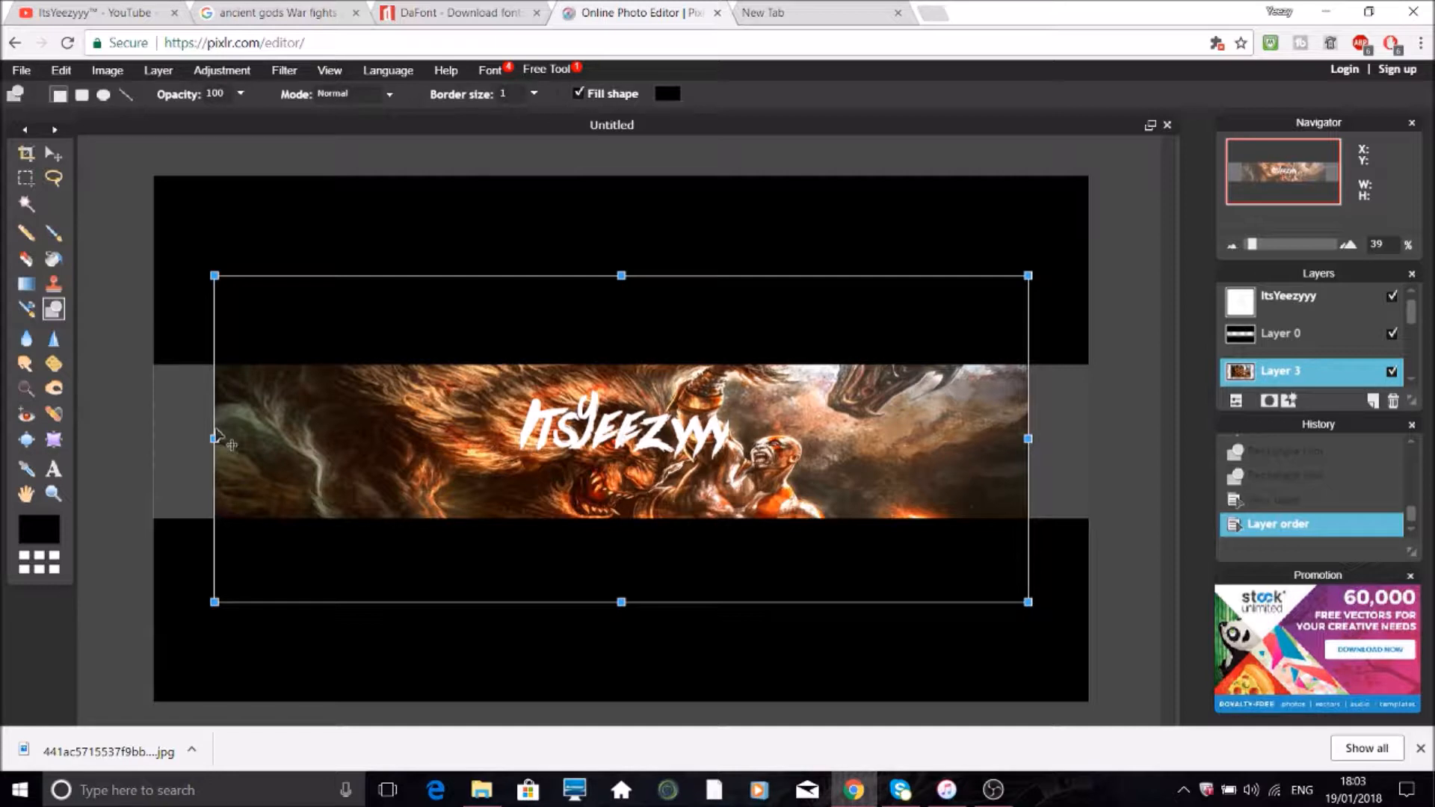
drag(215, 438, 152, 278)
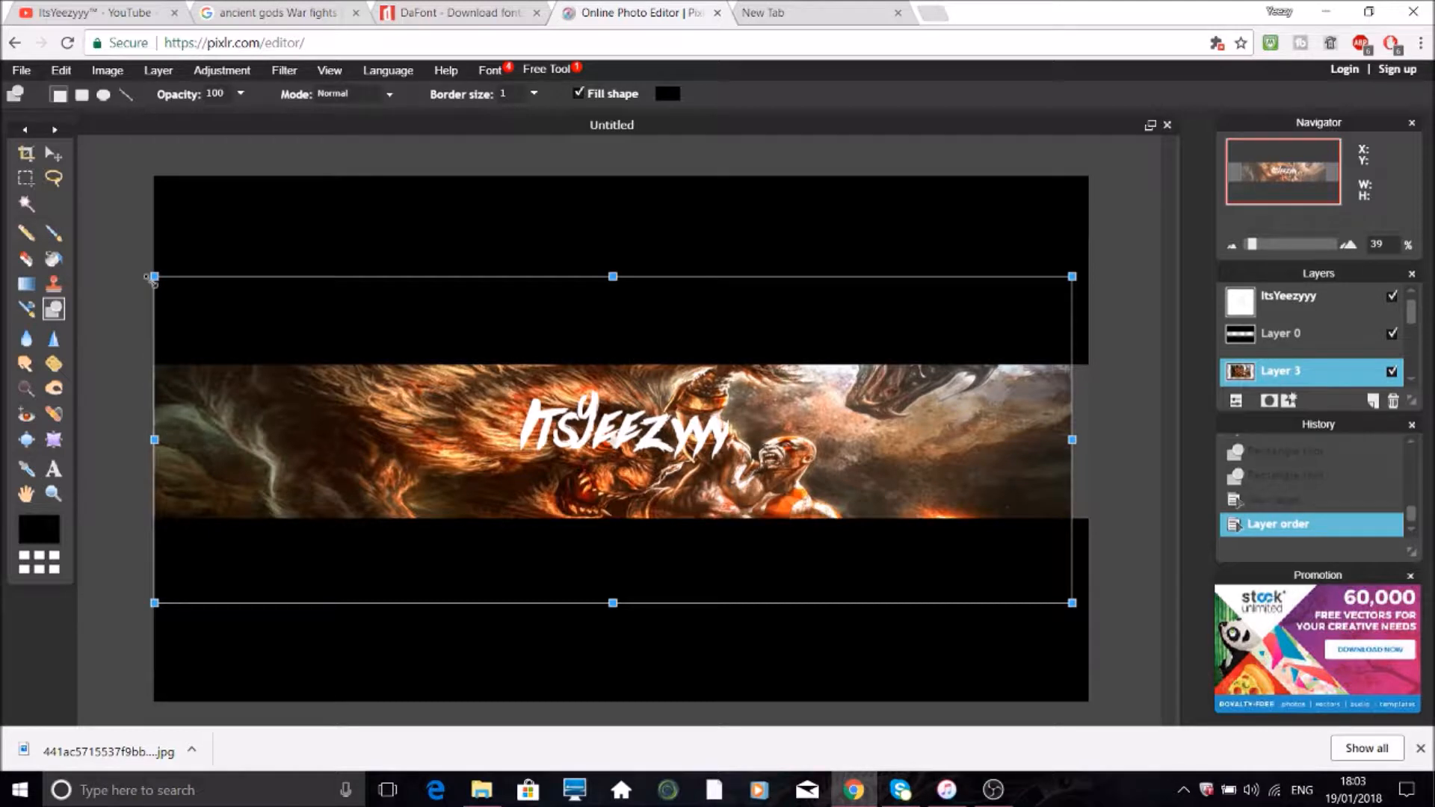
drag(153, 277, 196, 327)
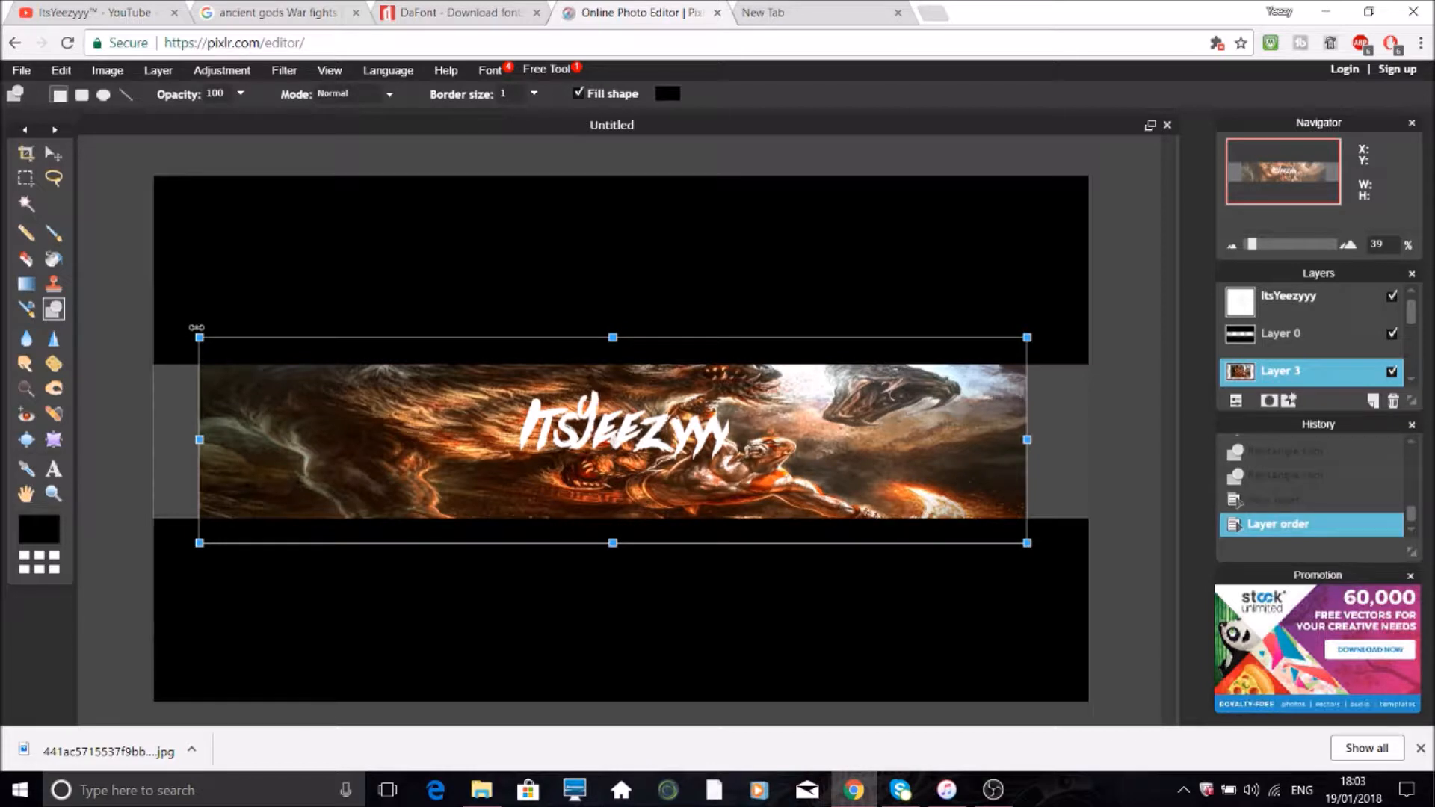
drag(653, 438, 651, 442)
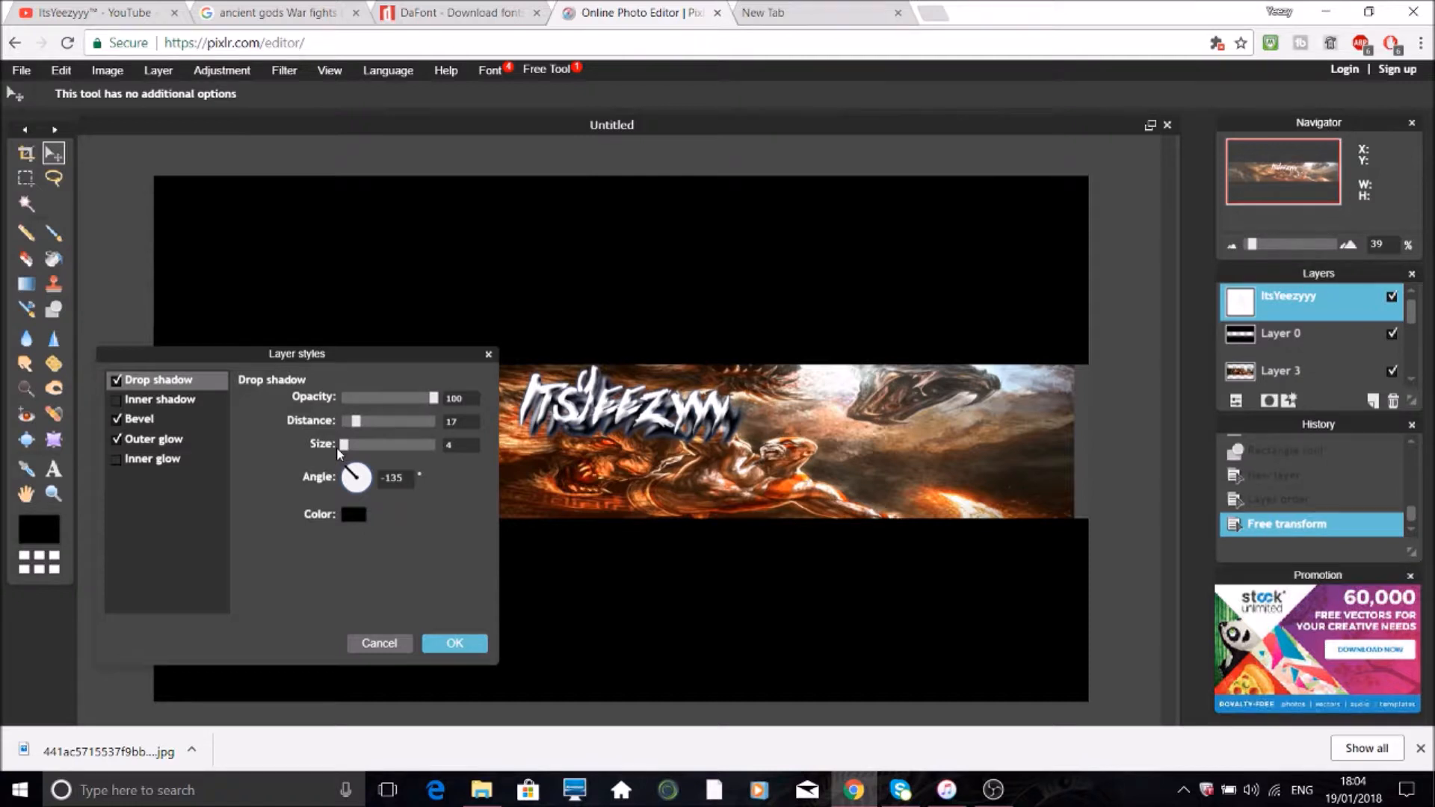
Step: Open the outer glow settings in the layer styles of the ItsYeezyyy text
click(153, 438)
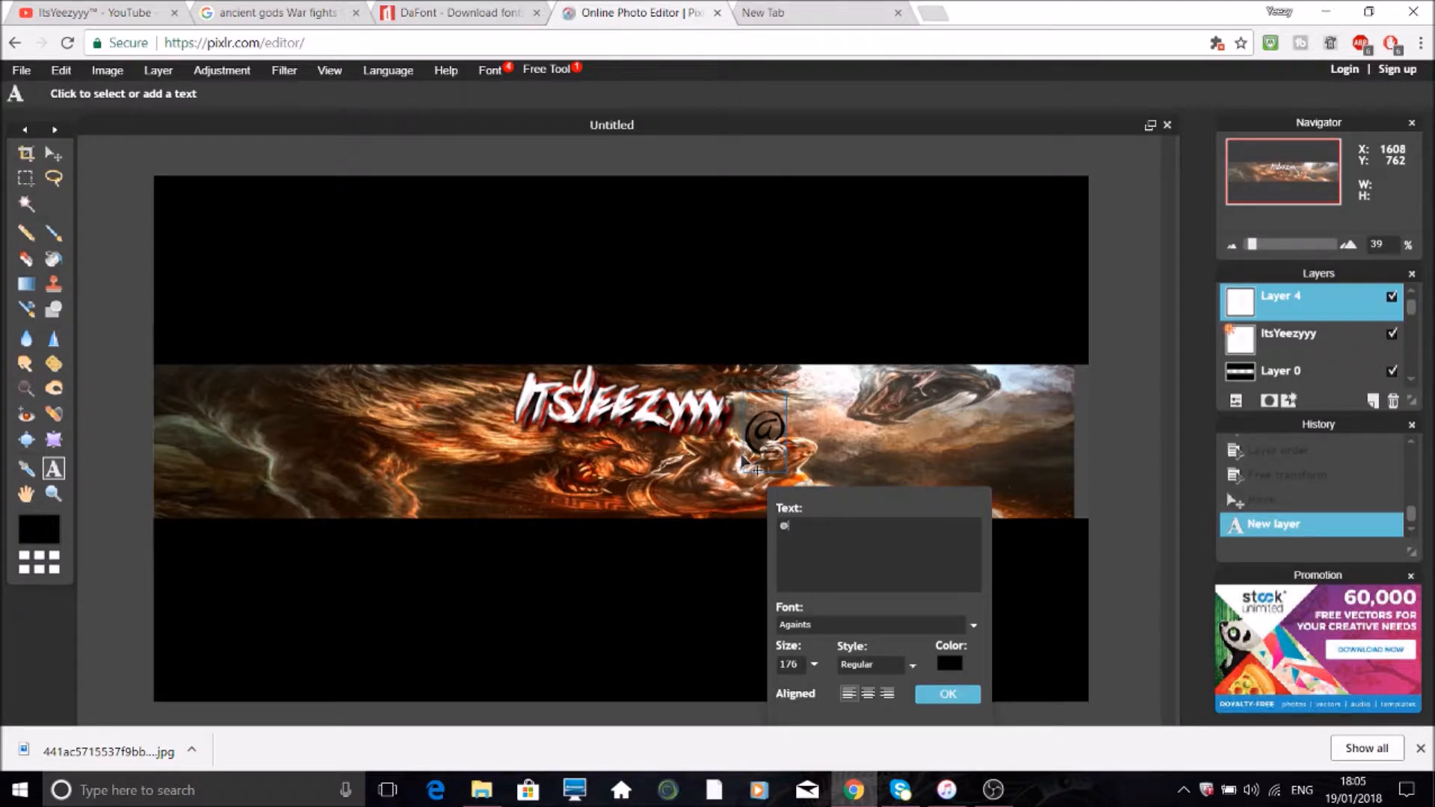
text(Yeezyyy)
click(948, 693)
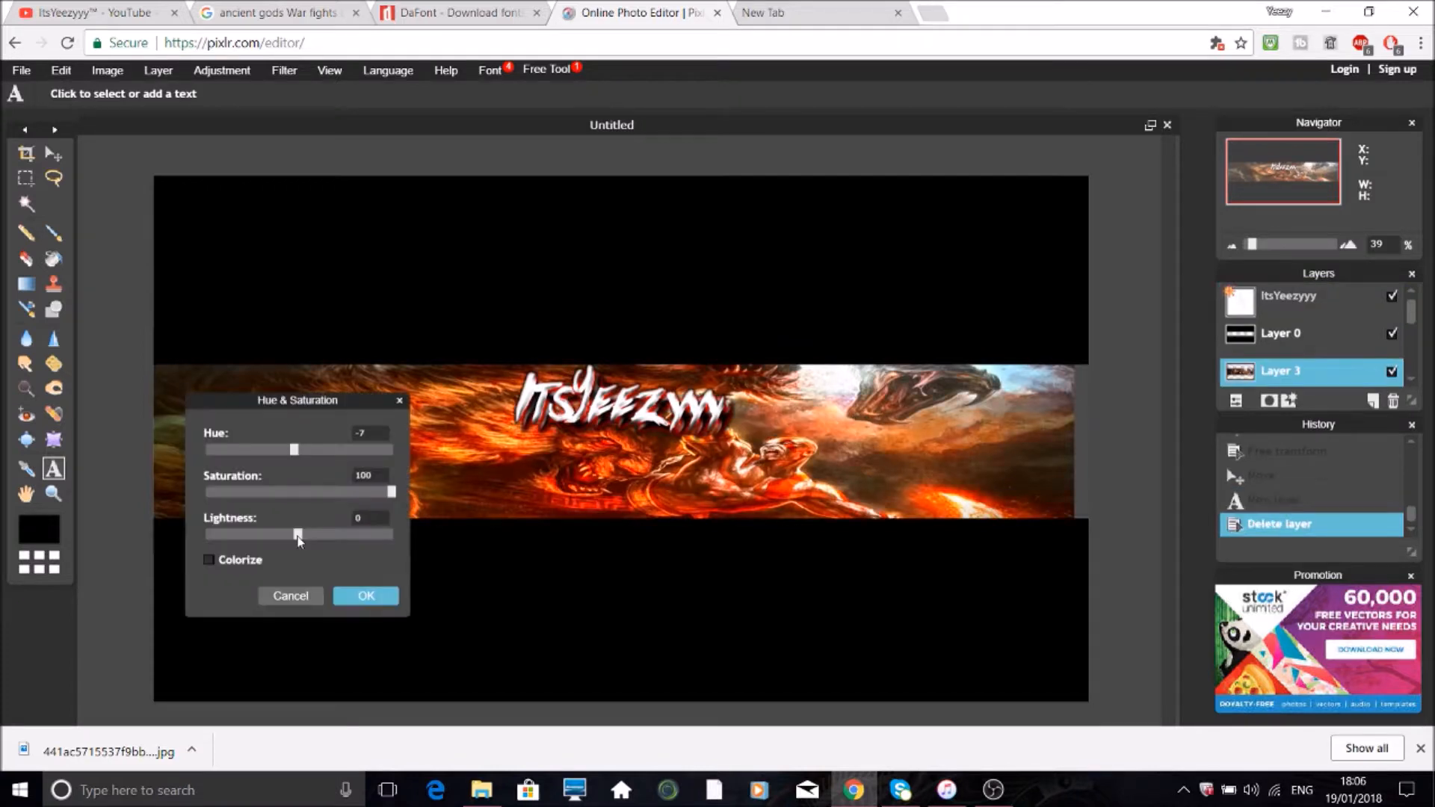
Step: Lower the lightness of the Layer 3 background picture in the Hue & Saturation adjustment
drag(297, 534, 278, 536)
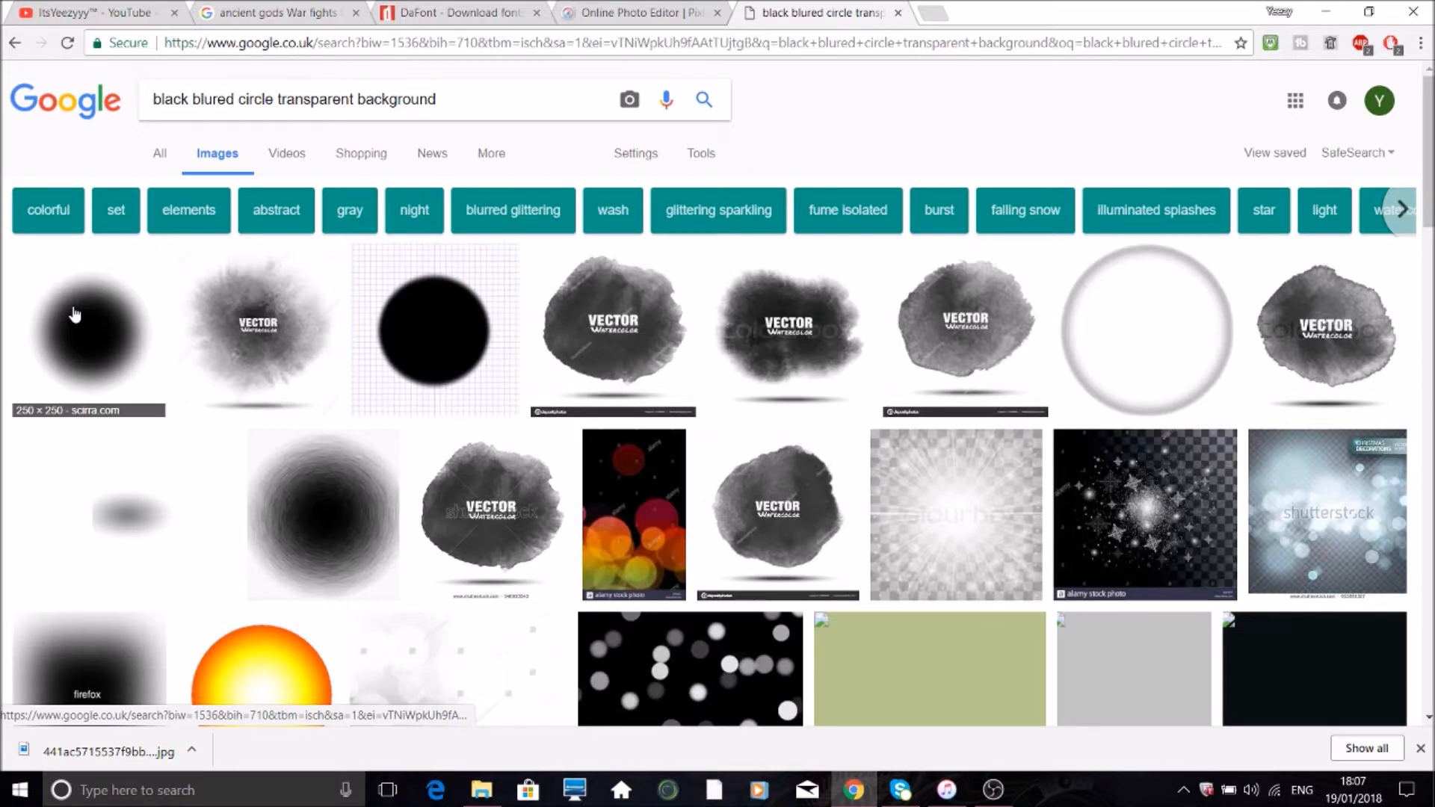
Step: Close the blurred black circle image search and apply the free transform that widens the Layer 3 picture past the canvas sides
key(ctrl+w)
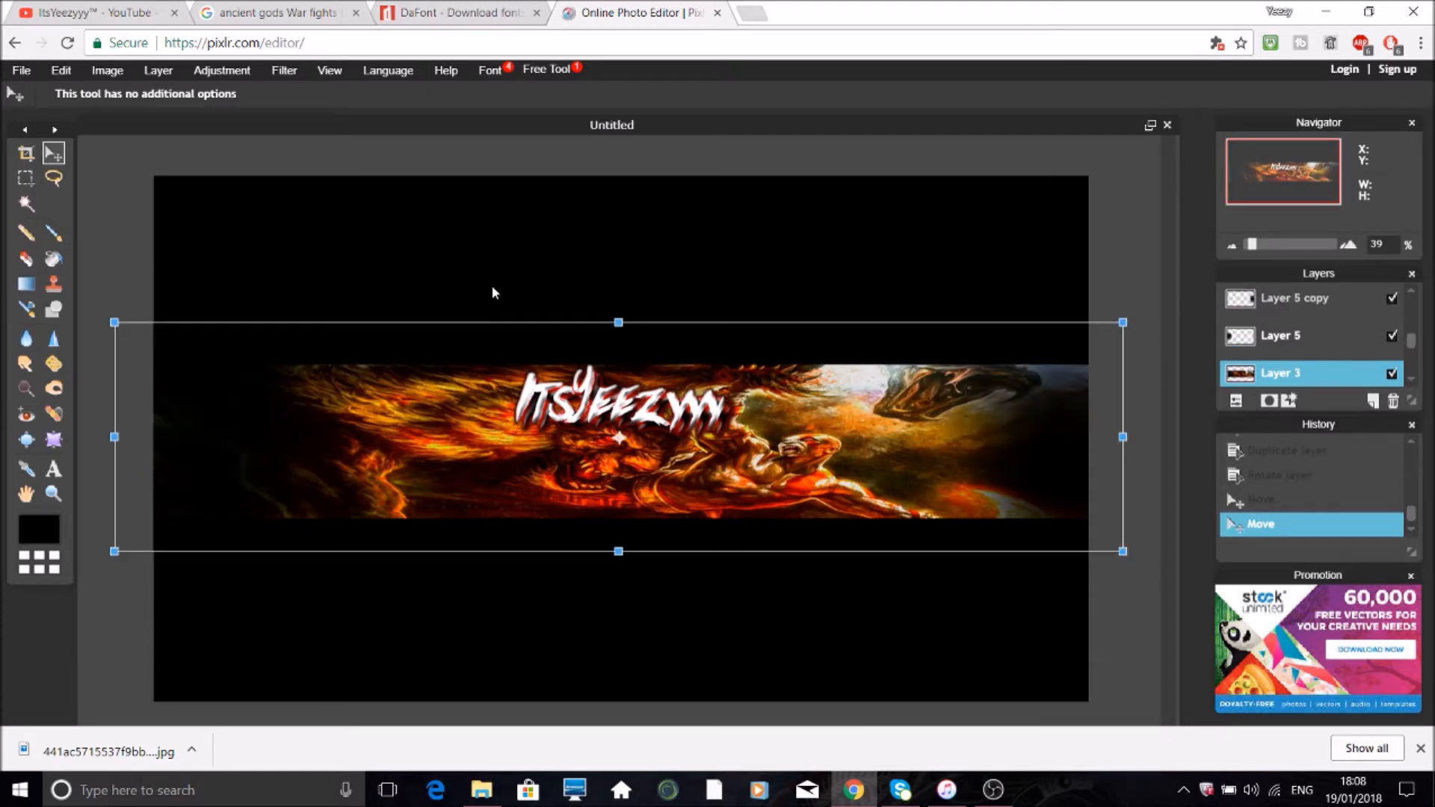
click(491, 285)
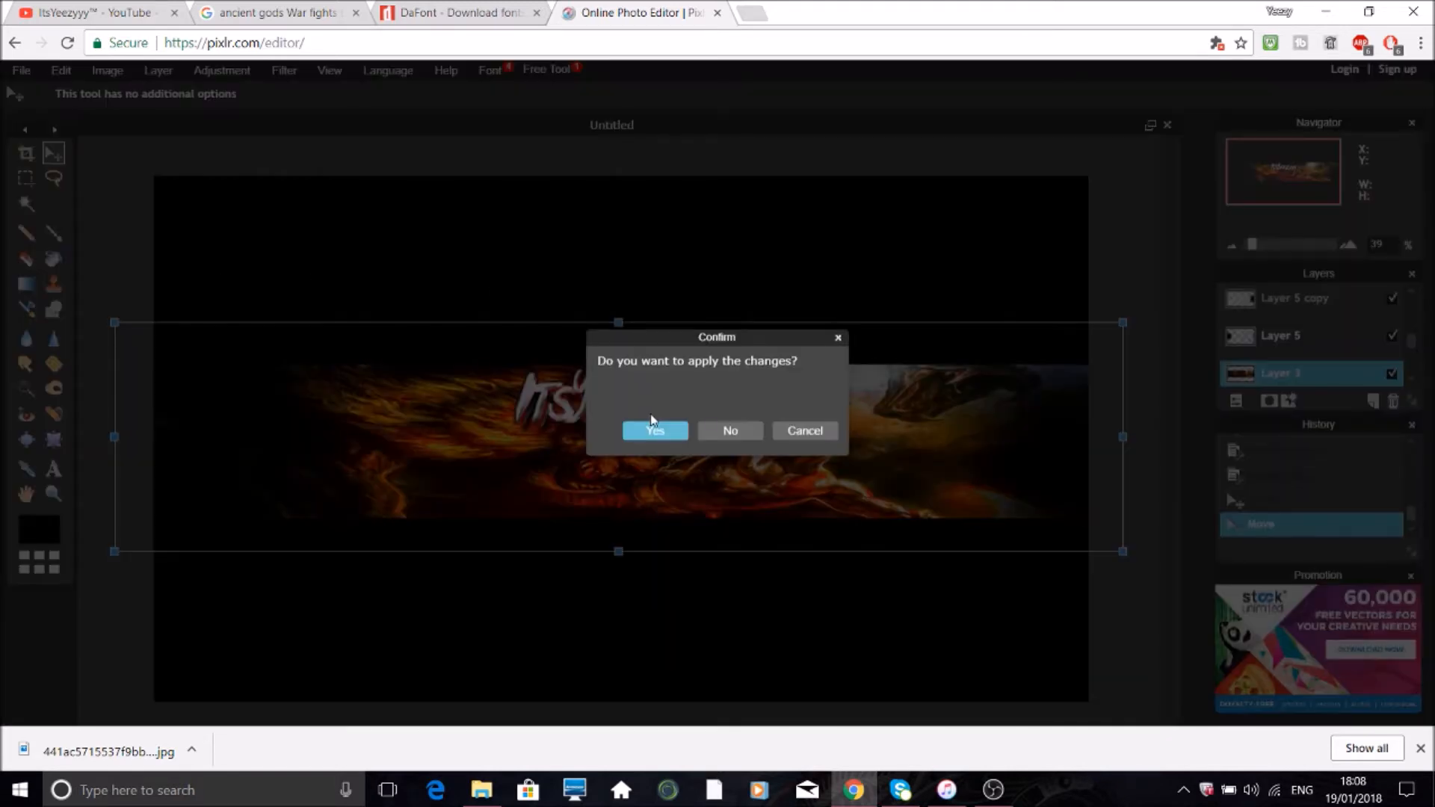
click(654, 429)
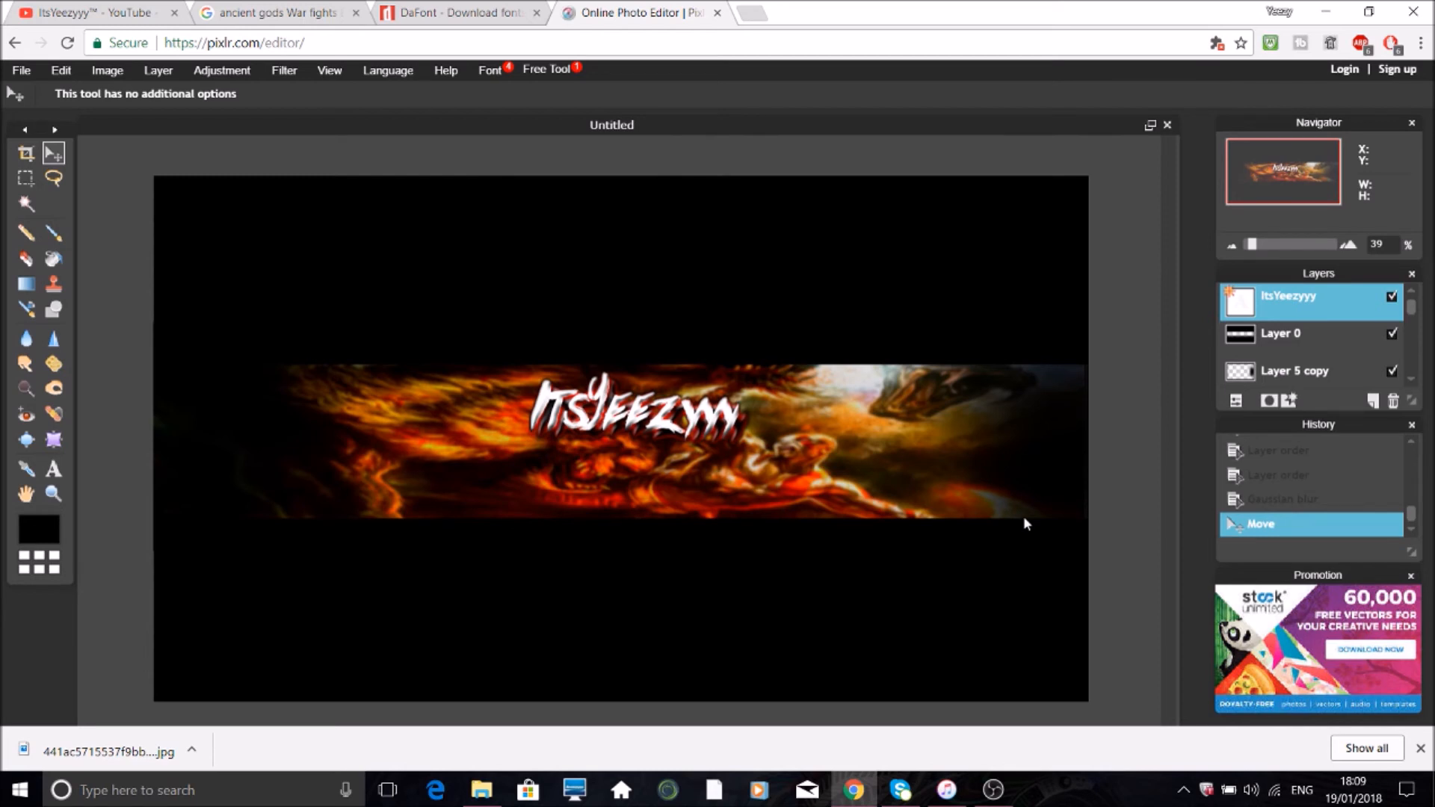
Step: Bring up the available filters for the ItsYeezyyy text layer
click(284, 70)
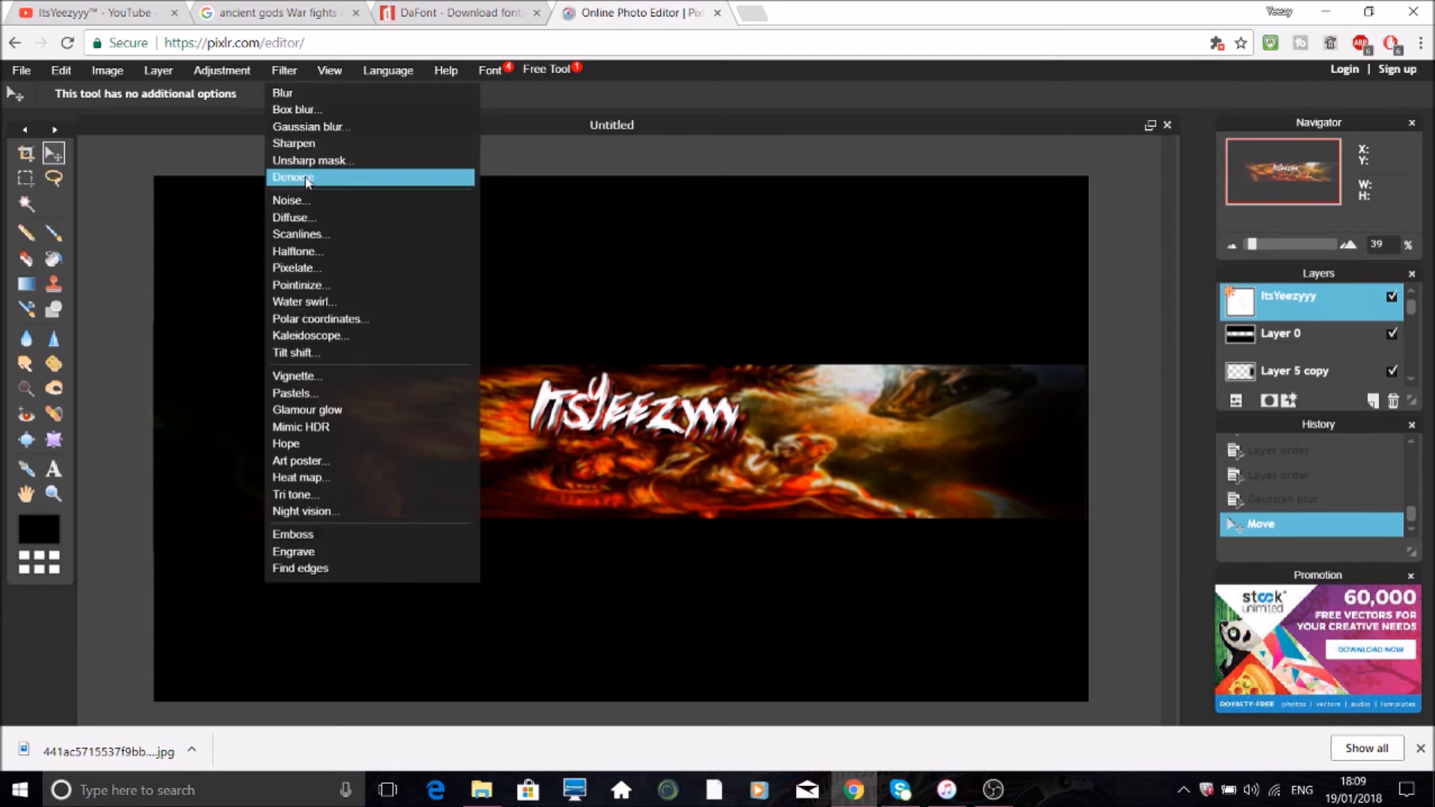